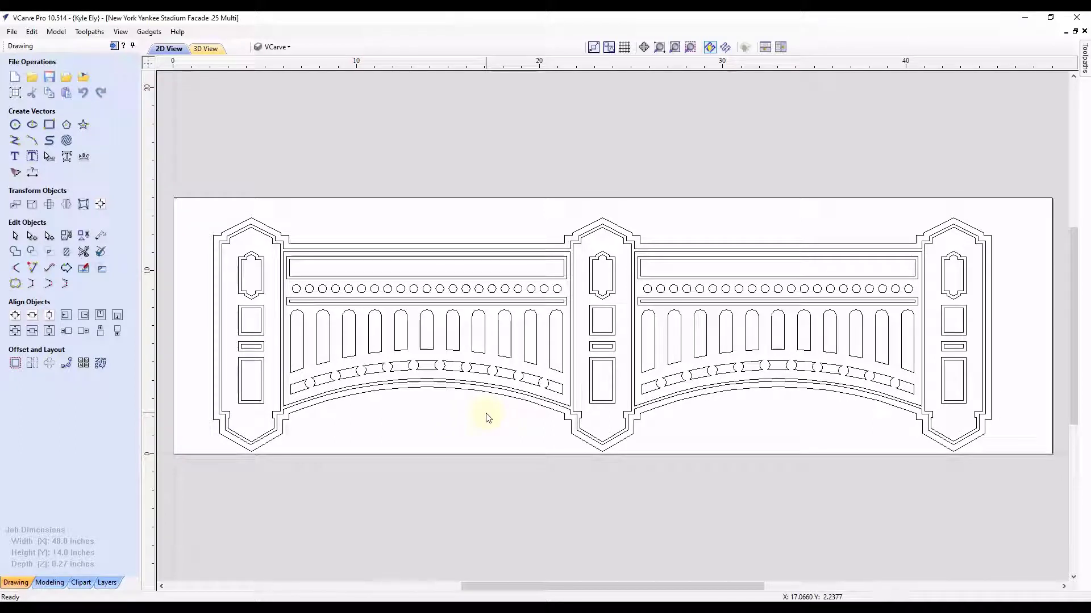
Select all open vectors in the Yankee Stadium facade from the canvas Selection menu
{"action": "right_click", "coordinate": [475, 226]}
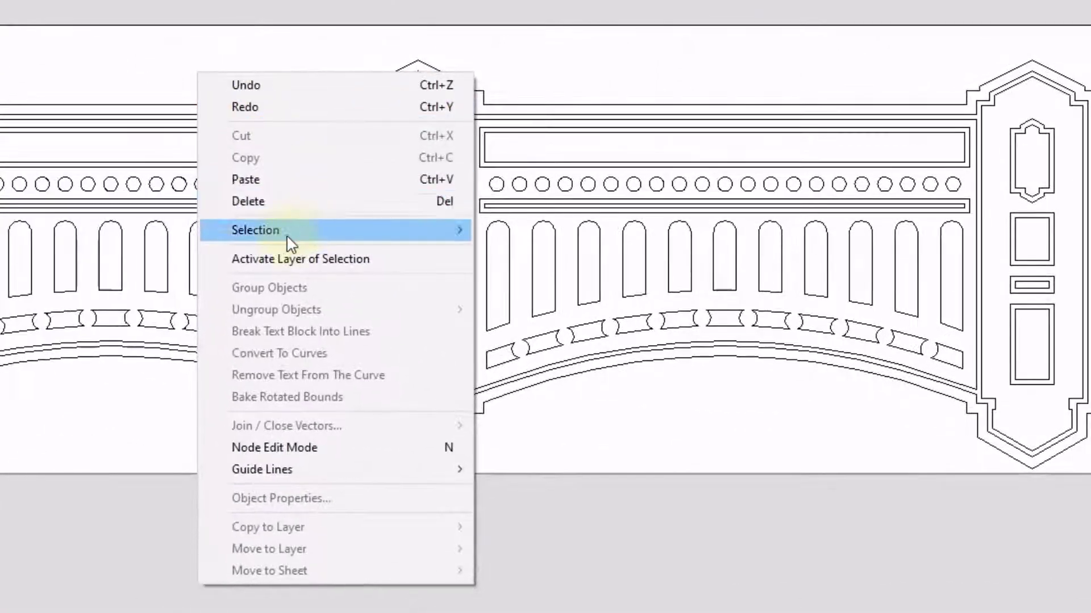
{"action": "mouse_move", "coordinate": [278, 233]}
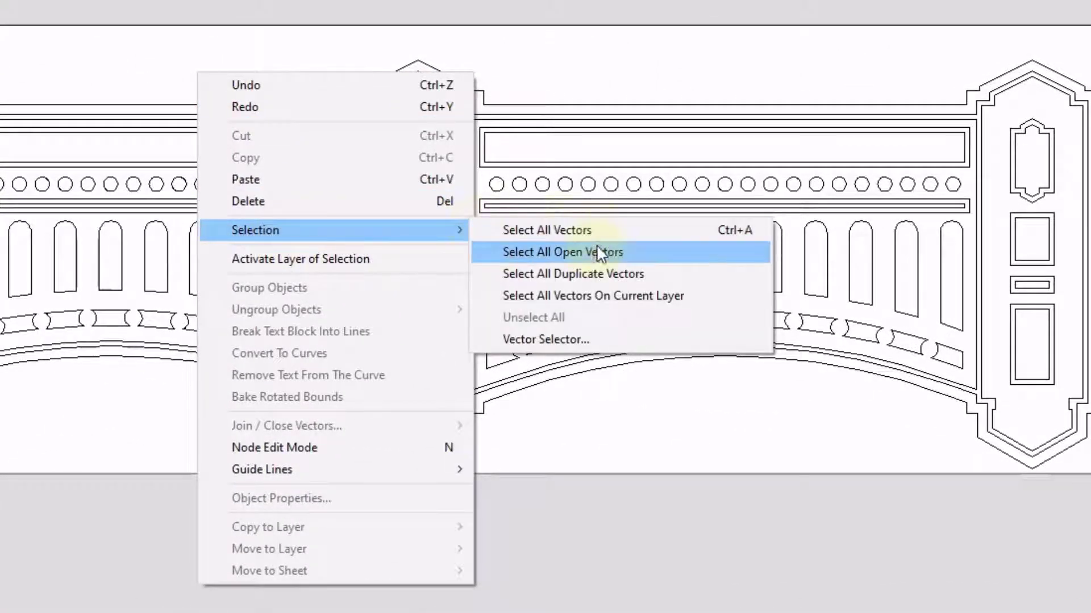
{"action": "left_click", "coordinate": [583, 258]}
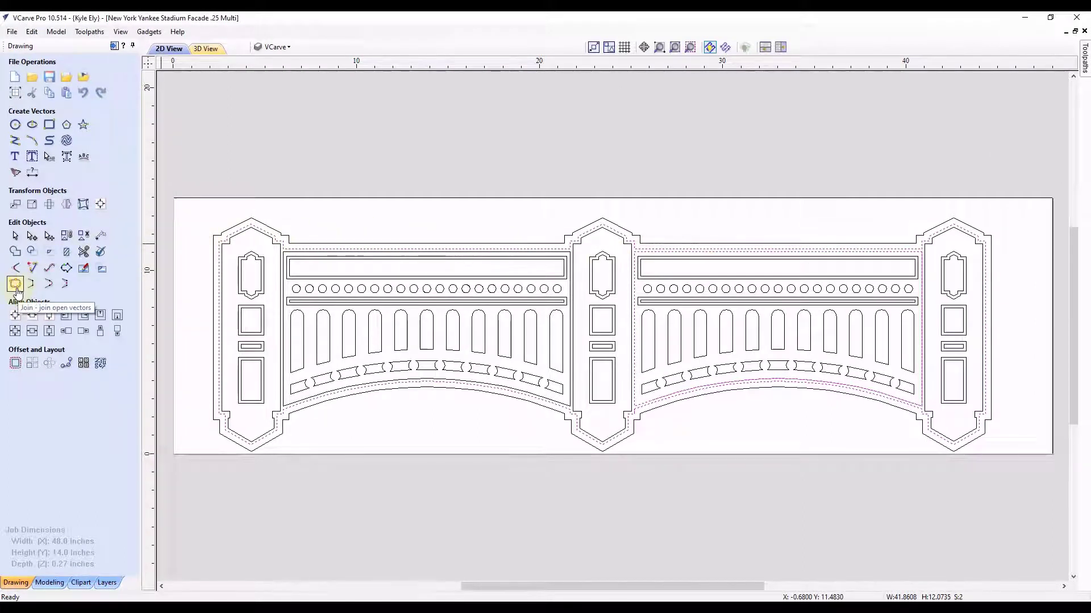
Open Join Vectors, which reports both open vectors staying open at 0.004-inch tolerance
{"action": "key", "text": "j"}
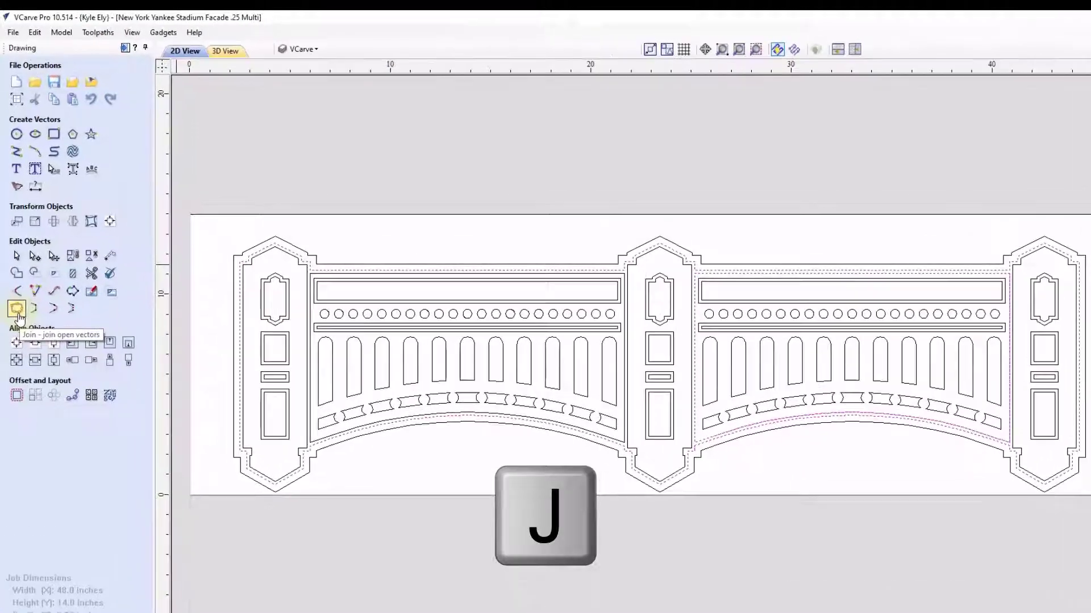
{"action": "left_click", "coordinate": [16, 285]}
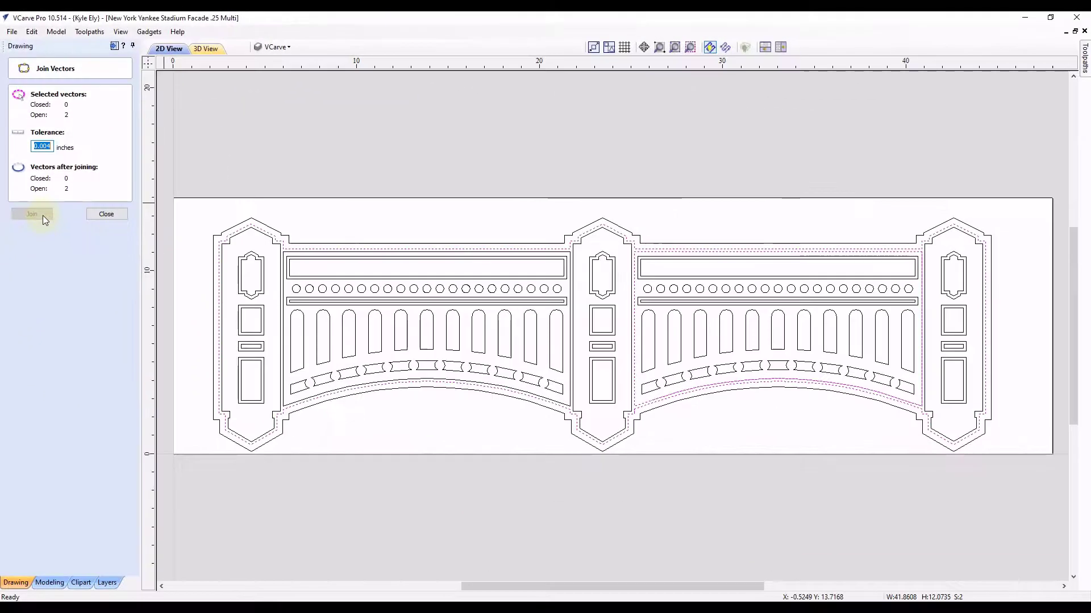
Put the dashed open vector into node editing and zoom into the right arch's lower-left corner
{"action": "left_click", "coordinate": [673, 248]}
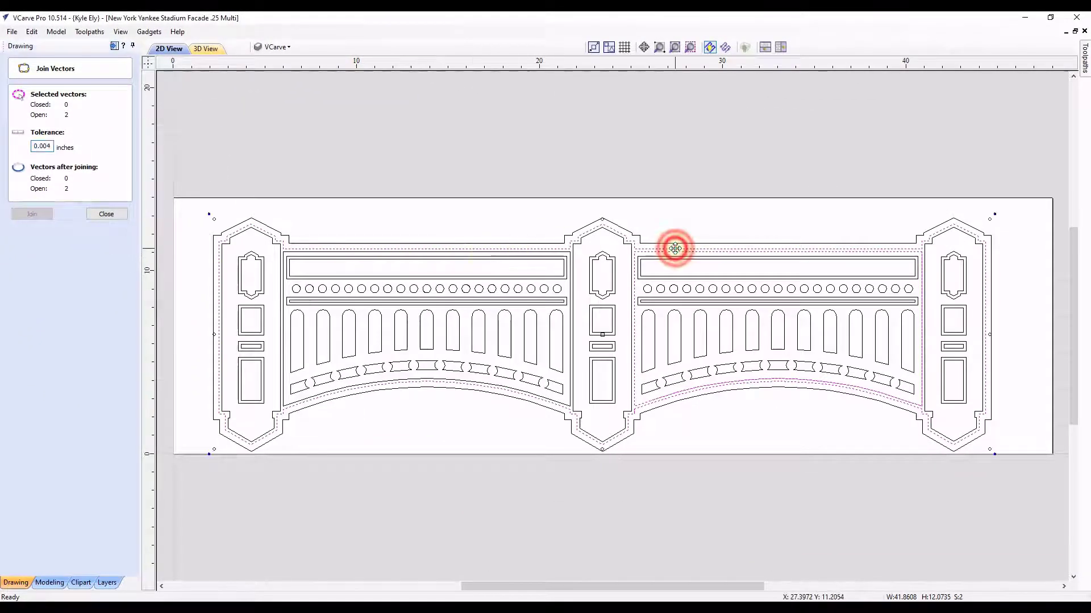
{"action": "key", "text": "n"}
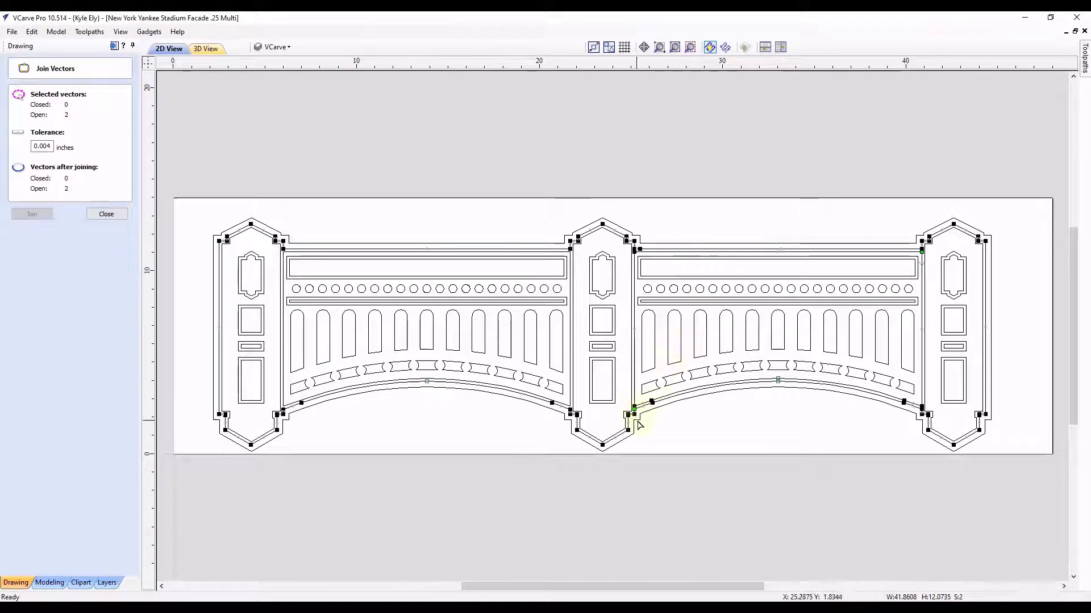
{"action": "scroll", "coordinate": [636, 414], "scroll_direction": "up", "scroll_amount": 10}
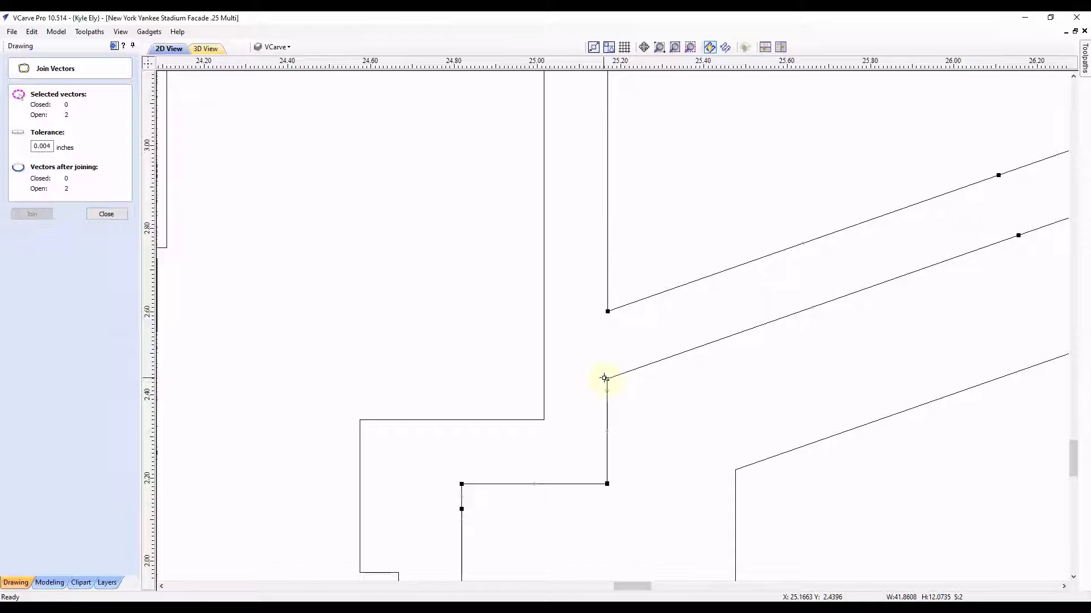
Try moving the corner line's end node left, then undo back to the original line end
{"action": "left_click_drag", "start_coordinate": [607, 378], "coordinate": [573, 378]}
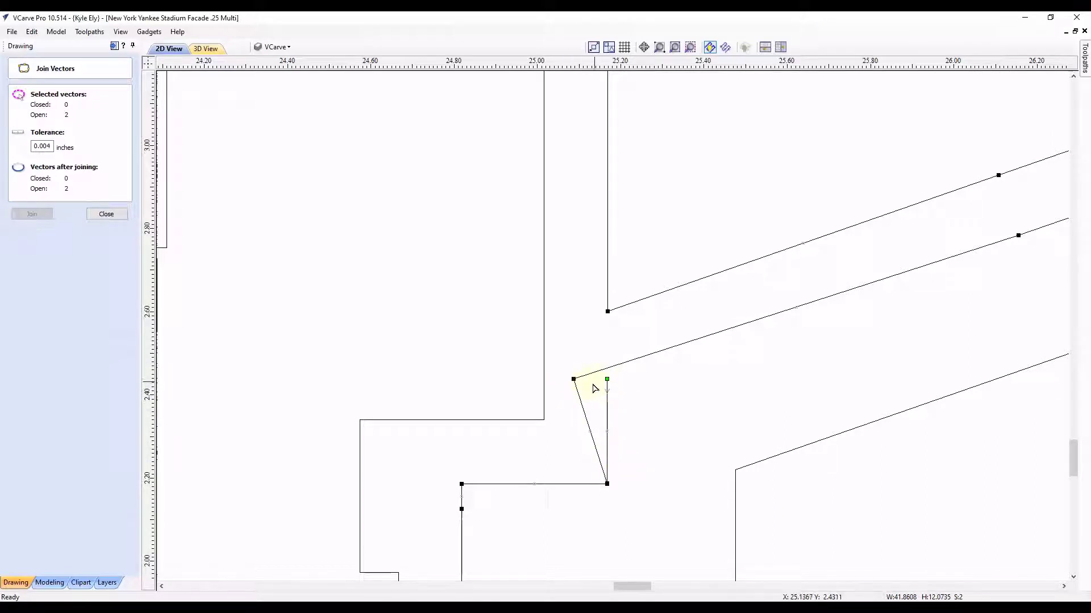
{"action": "scroll", "coordinate": [559, 392], "scroll_direction": "down", "scroll_amount": 1}
{"action": "key", "text": "ctrl+z"}
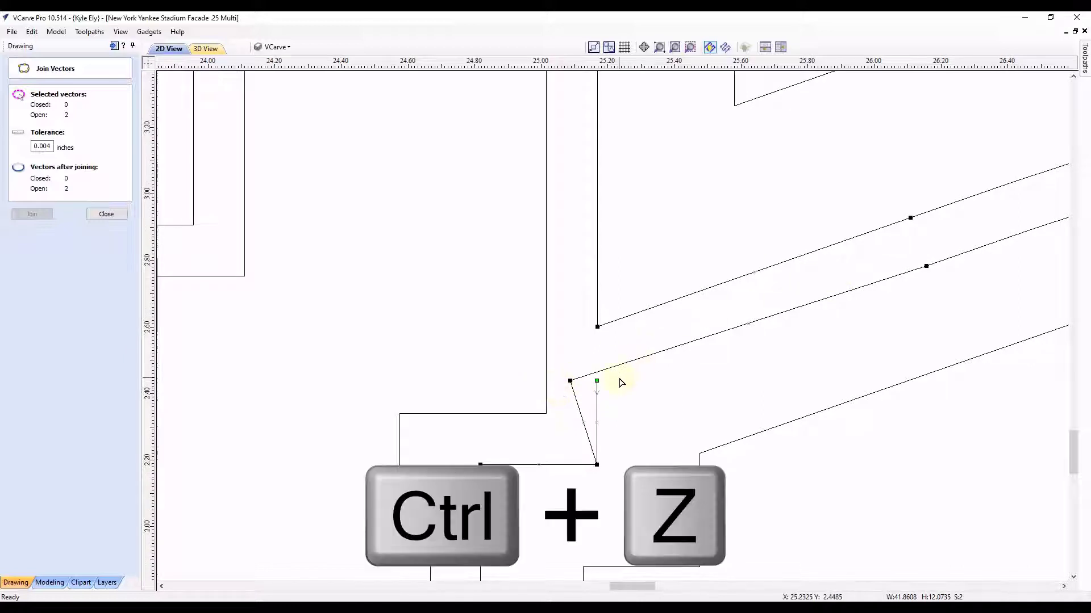
{"action": "key", "text": "ctrl+z"}
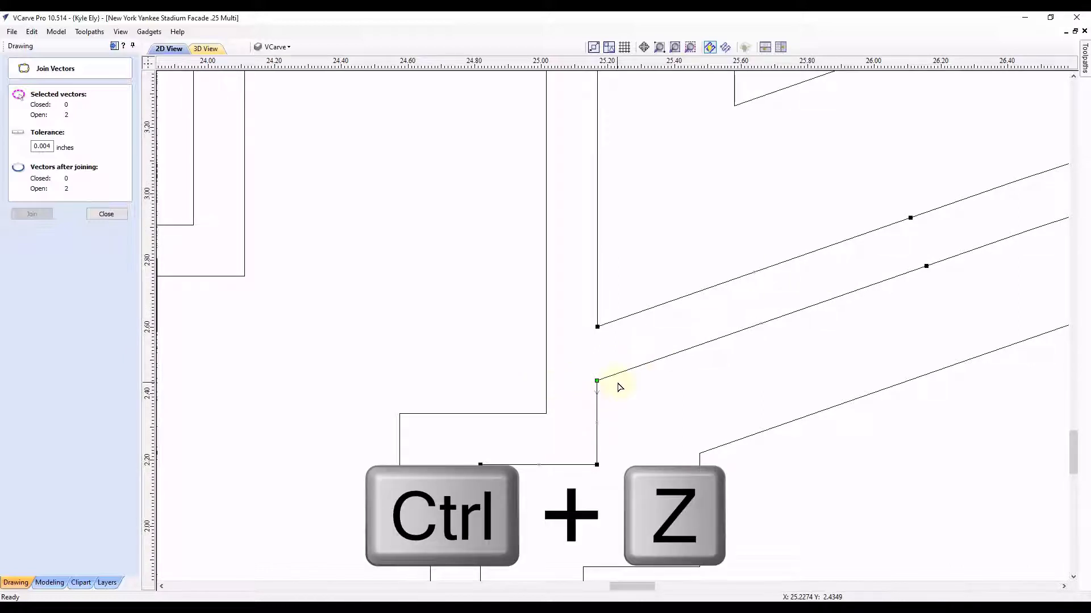
Reselect the vertical line and move its end and corner nodes into a short slanted segment
{"action": "left_click", "coordinate": [596, 380]}
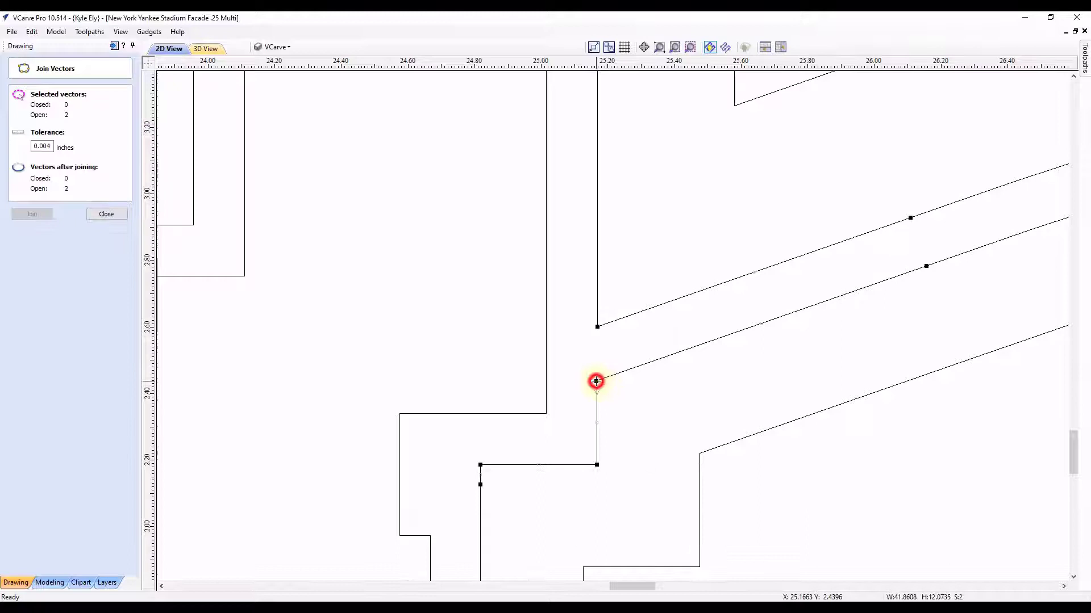
{"action": "left_click", "coordinate": [606, 387]}
{"action": "left_click", "coordinate": [594, 394]}
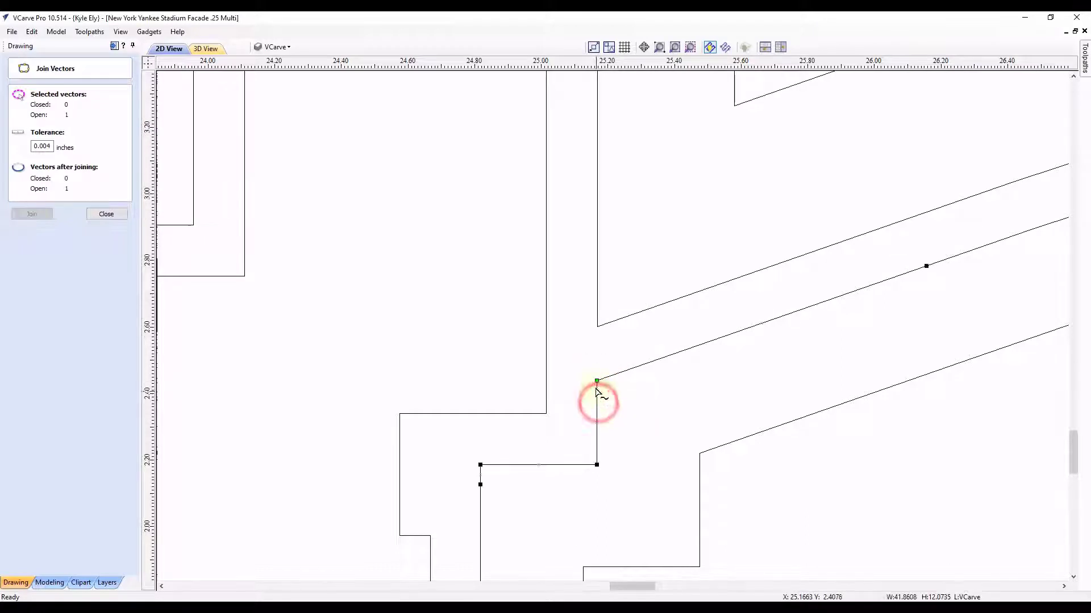
{"action": "left_click_drag", "start_coordinate": [596, 381], "coordinate": [569, 381]}
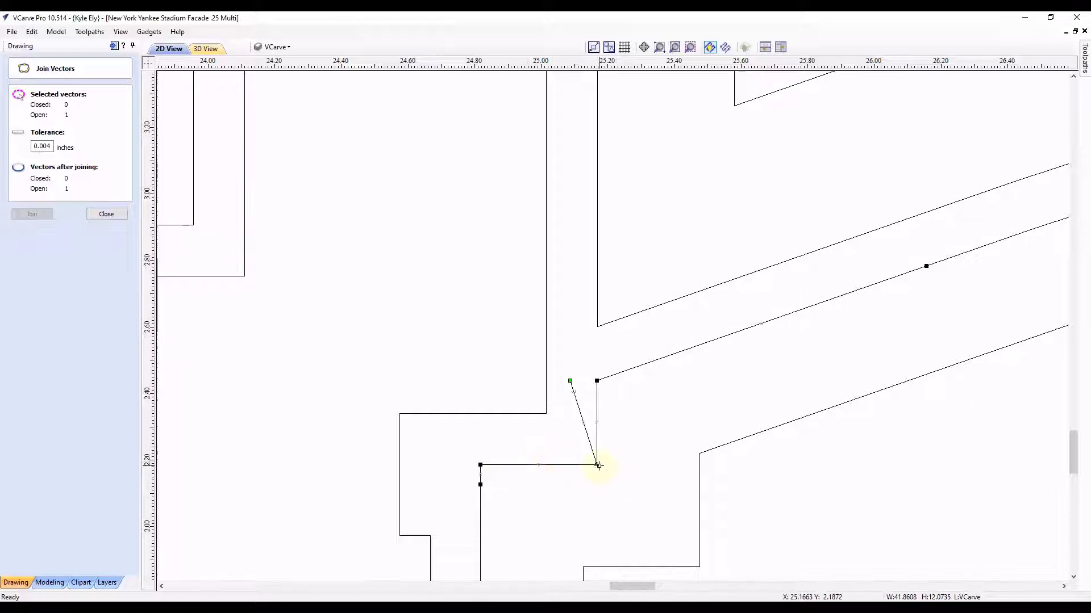
{"action": "left_click_drag", "start_coordinate": [596, 465], "coordinate": [555, 444]}
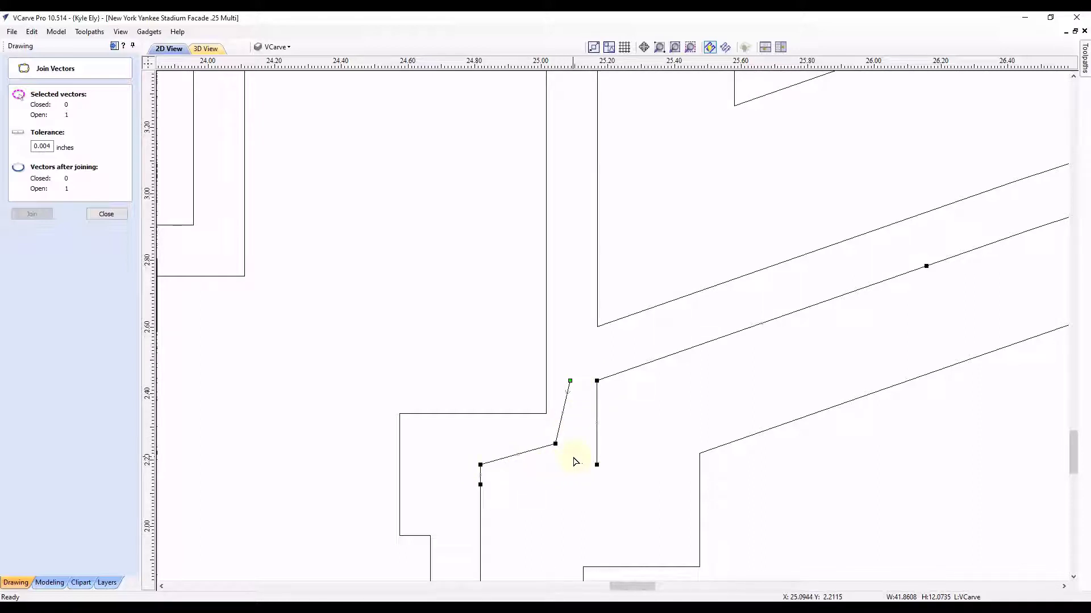
{"action": "left_click_drag", "start_coordinate": [574, 461], "coordinate": [574, 461]}
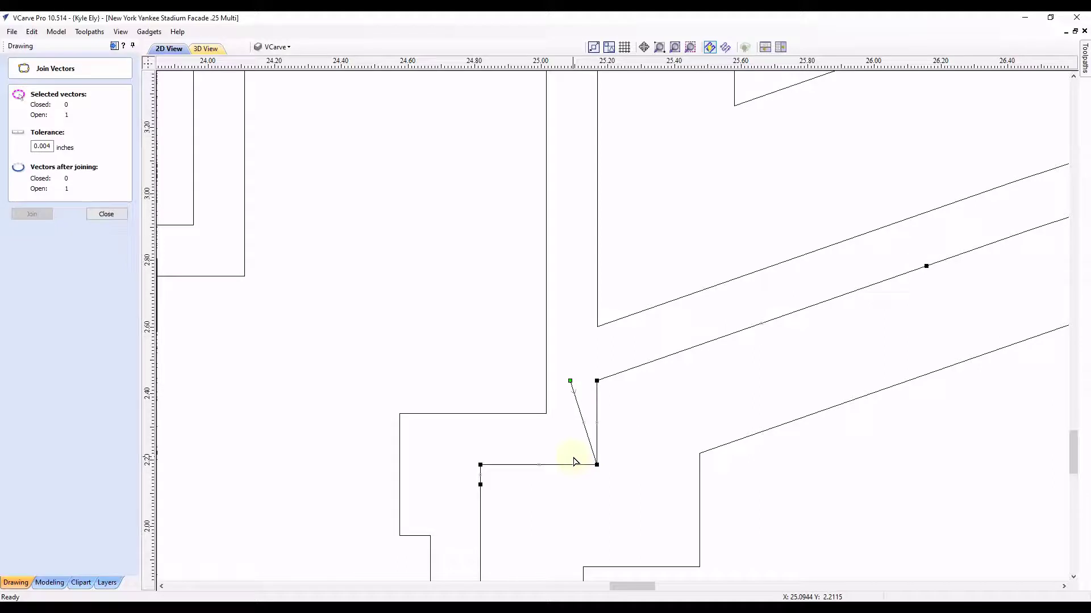
Delete the stray point, then join the right arch corner outline into one closed vector
{"action": "right_click", "coordinate": [570, 380]}
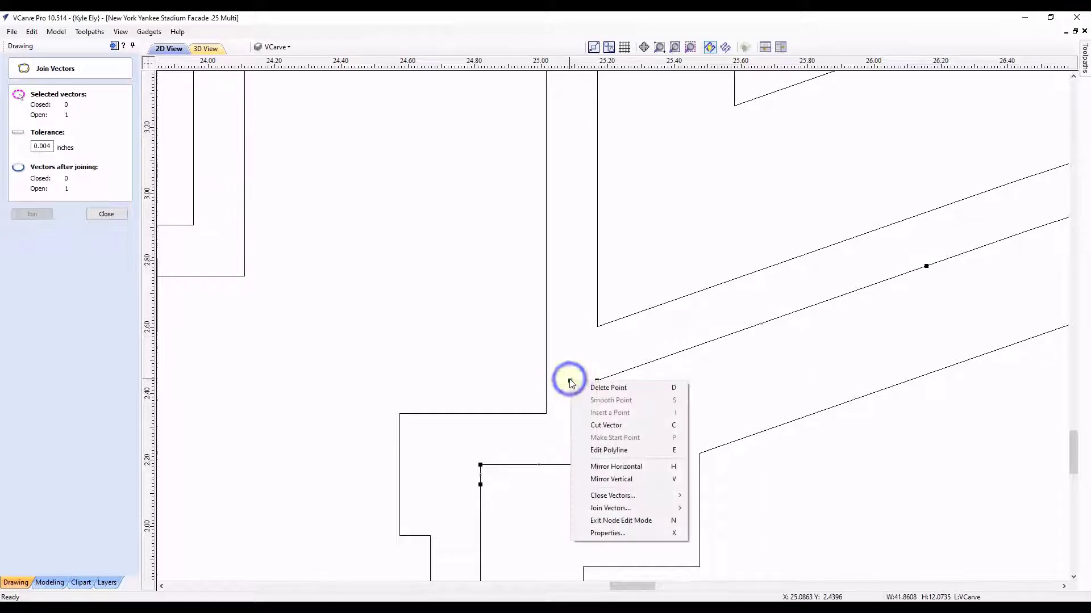
{"action": "left_click", "coordinate": [606, 391]}
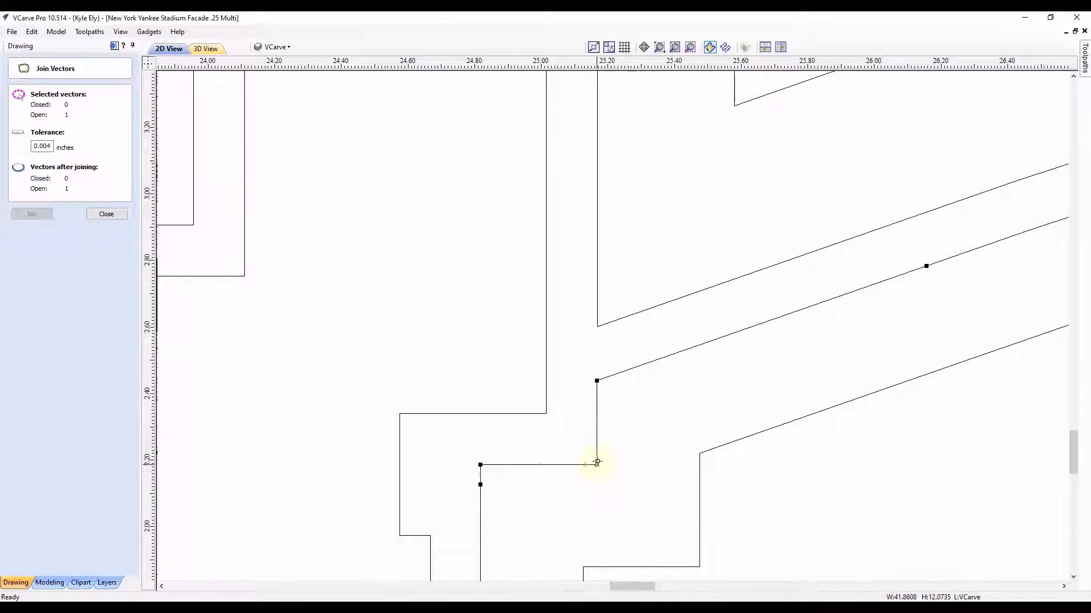
{"action": "left_click", "coordinate": [604, 434]}
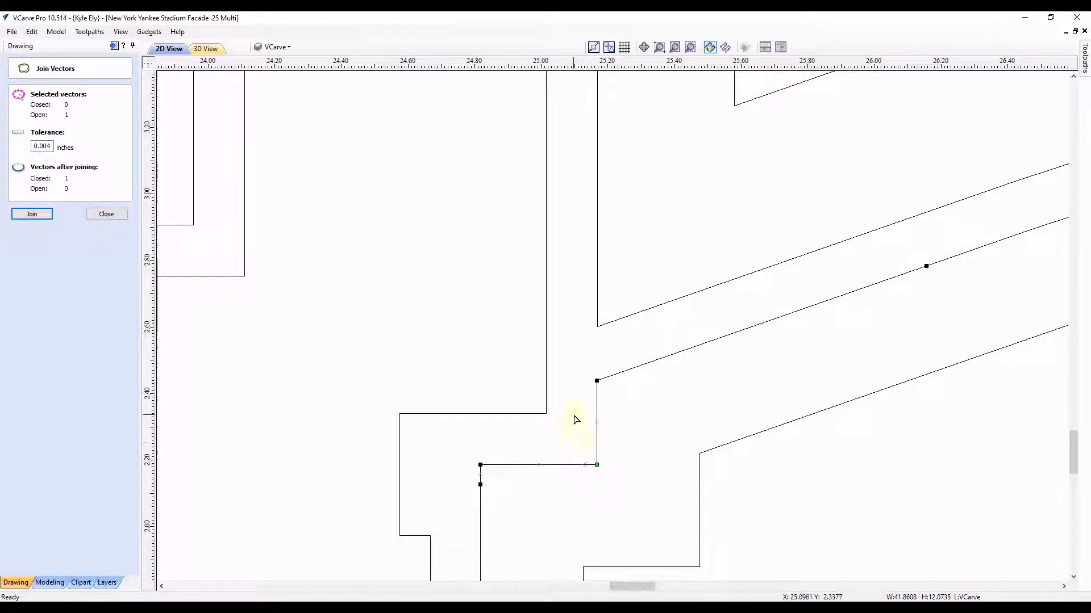
{"action": "key", "text": "n"}
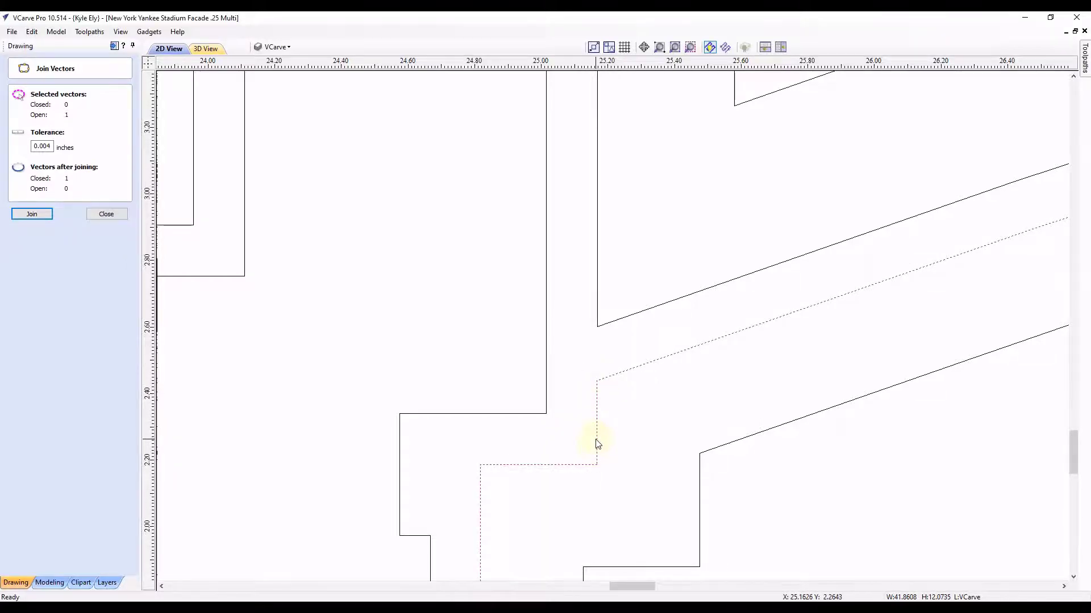
{"action": "left_click", "coordinate": [60, 291]}
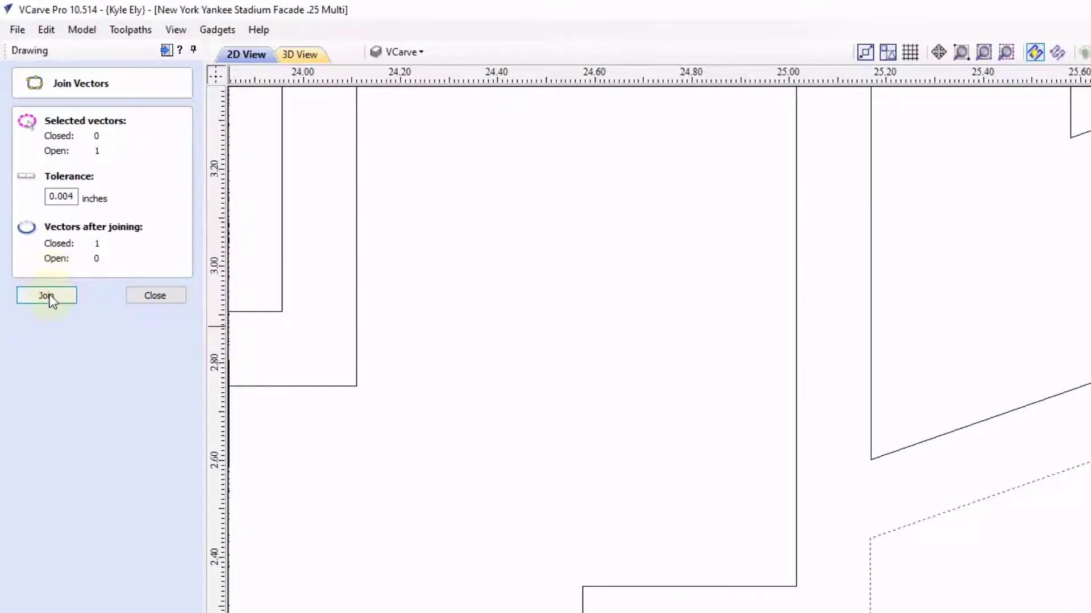
{"action": "left_click", "coordinate": [50, 298]}
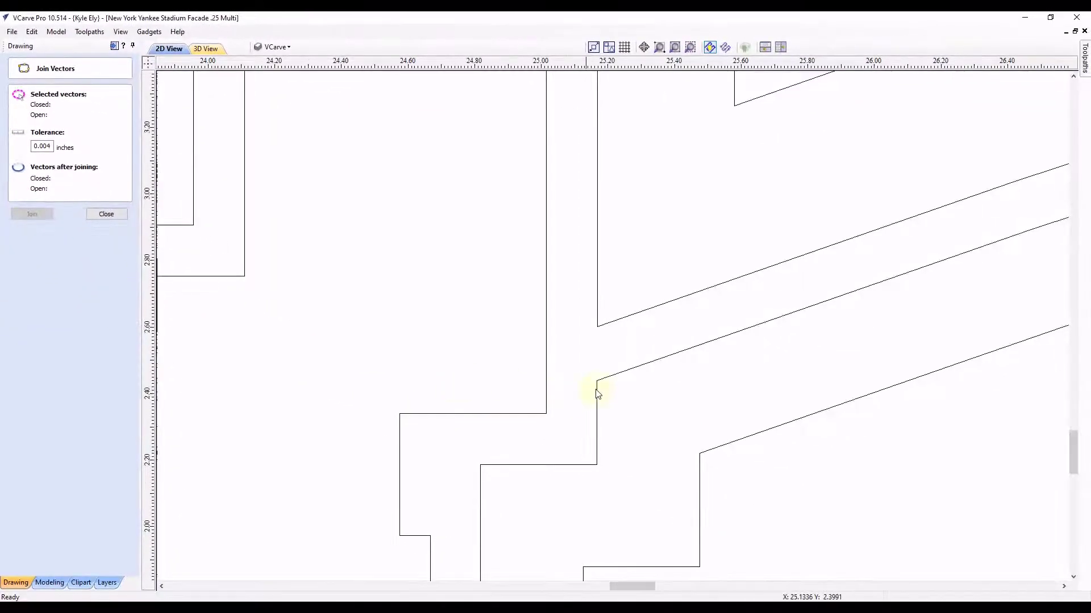
Check the joined corner vector is closed, then select the central arch outline, the last open vector
{"action": "left_click", "coordinate": [598, 394]}
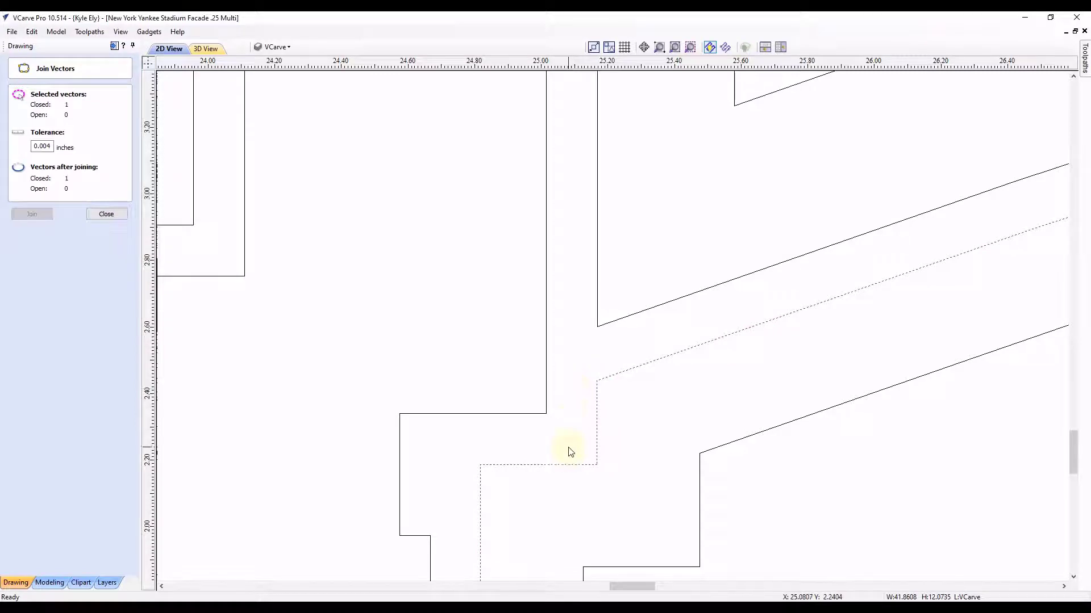
{"action": "scroll", "coordinate": [525, 477], "scroll_direction": "down", "scroll_amount": 10}
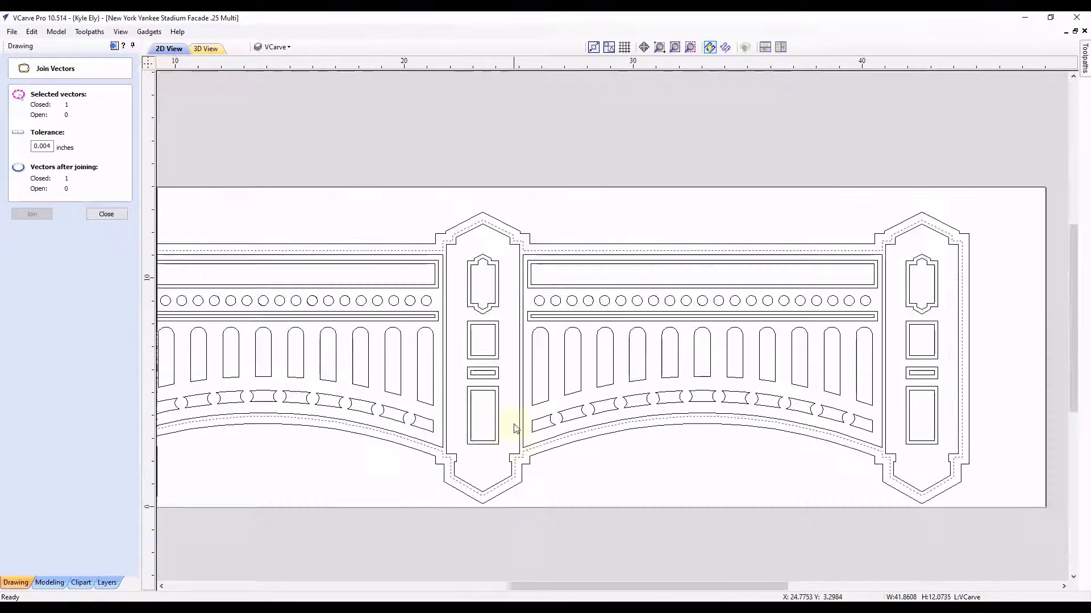
{"action": "right_click", "coordinate": [556, 221]}
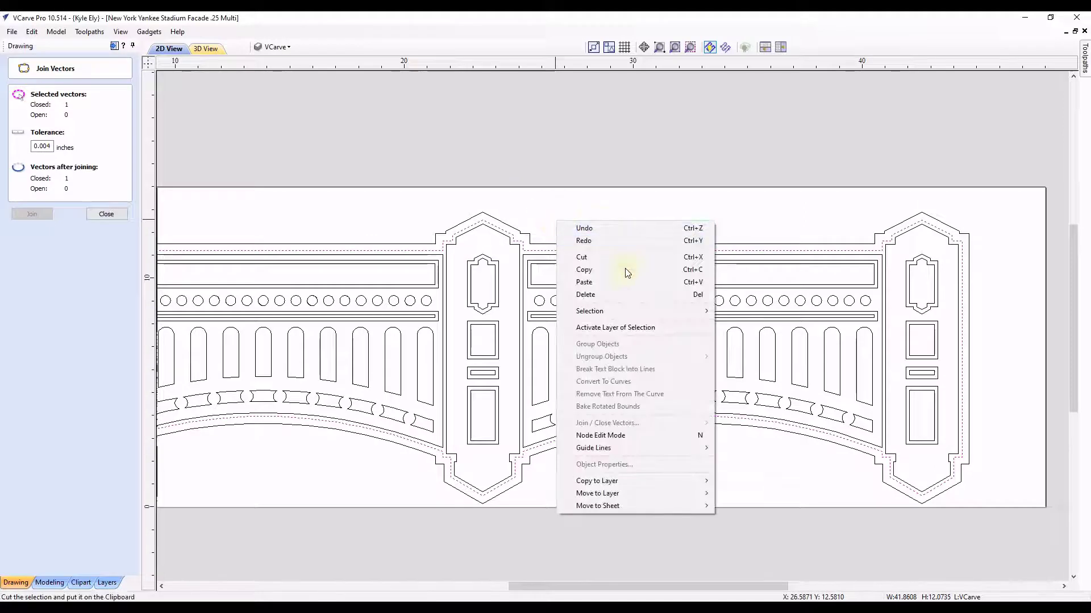
{"action": "mouse_move", "coordinate": [617, 311]}
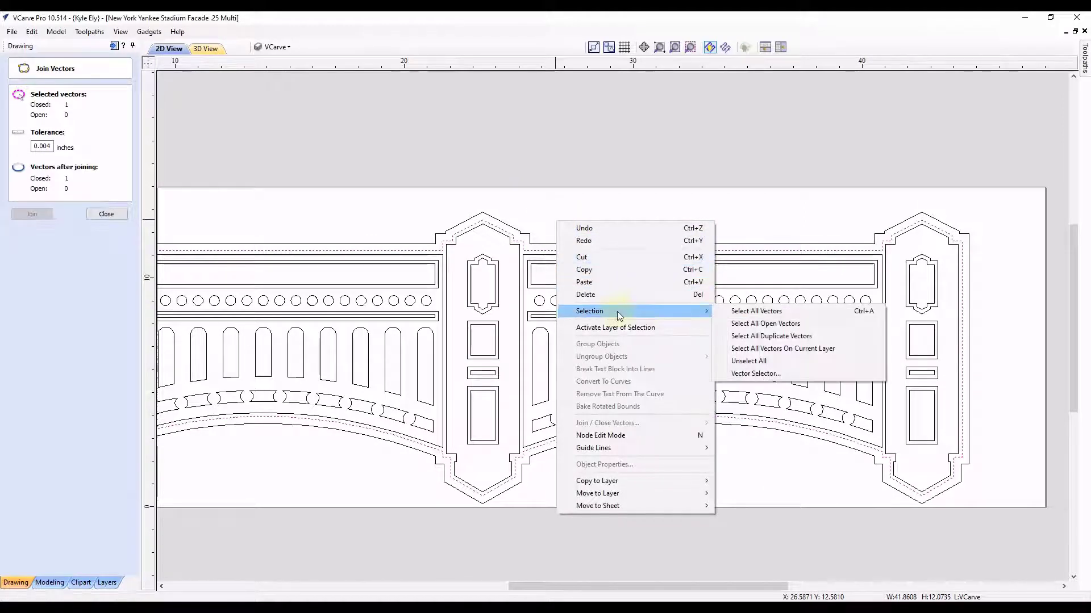
{"action": "left_click", "coordinate": [747, 328]}
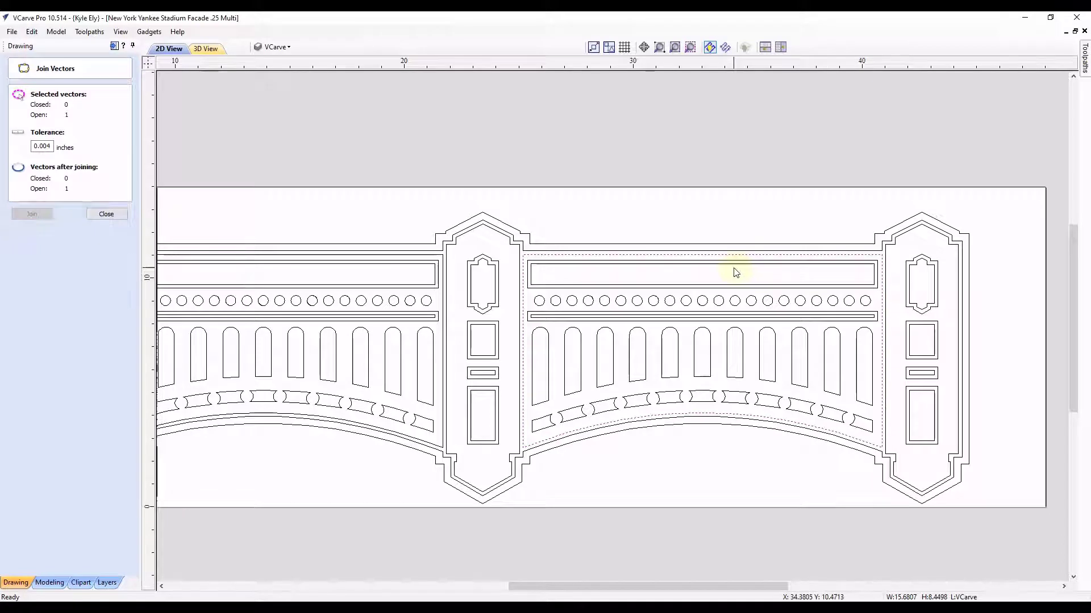
In node editing, move the central arch outline's top end node rightward
{"action": "key", "text": "n"}
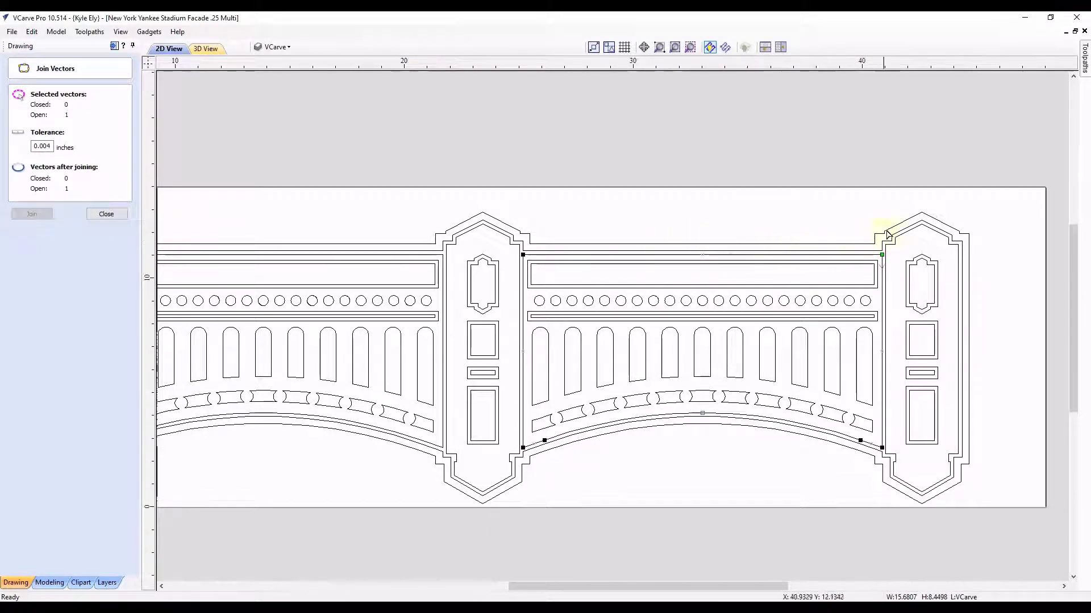
{"action": "scroll", "coordinate": [888, 238], "scroll_direction": "up", "scroll_amount": 10}
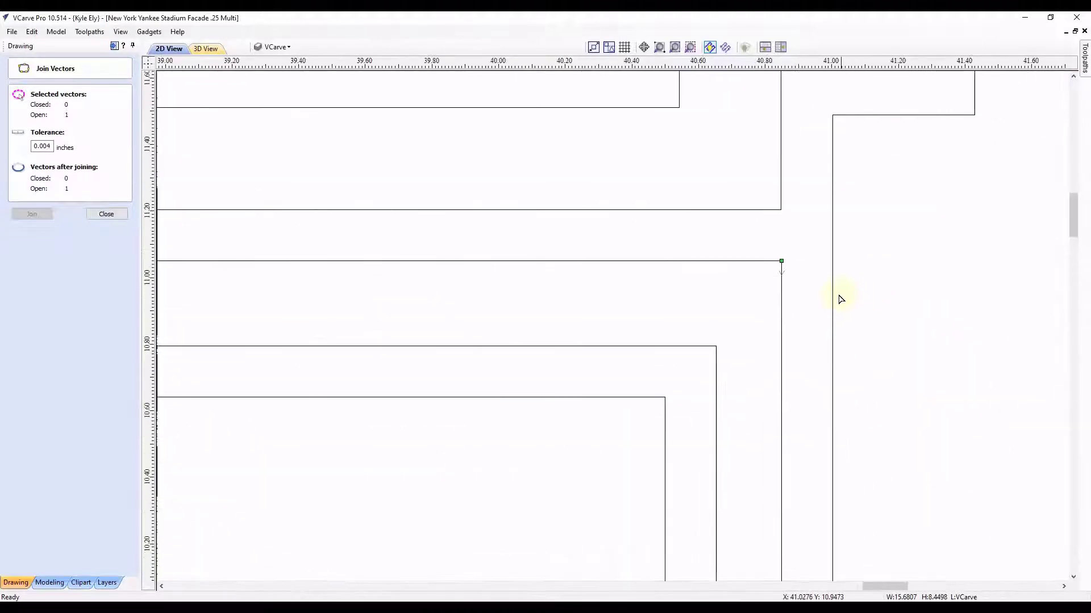
{"action": "scroll", "coordinate": [841, 299], "scroll_direction": "up", "scroll_amount": 1}
{"action": "left_click_drag", "start_coordinate": [768, 251], "coordinate": [855, 252]}
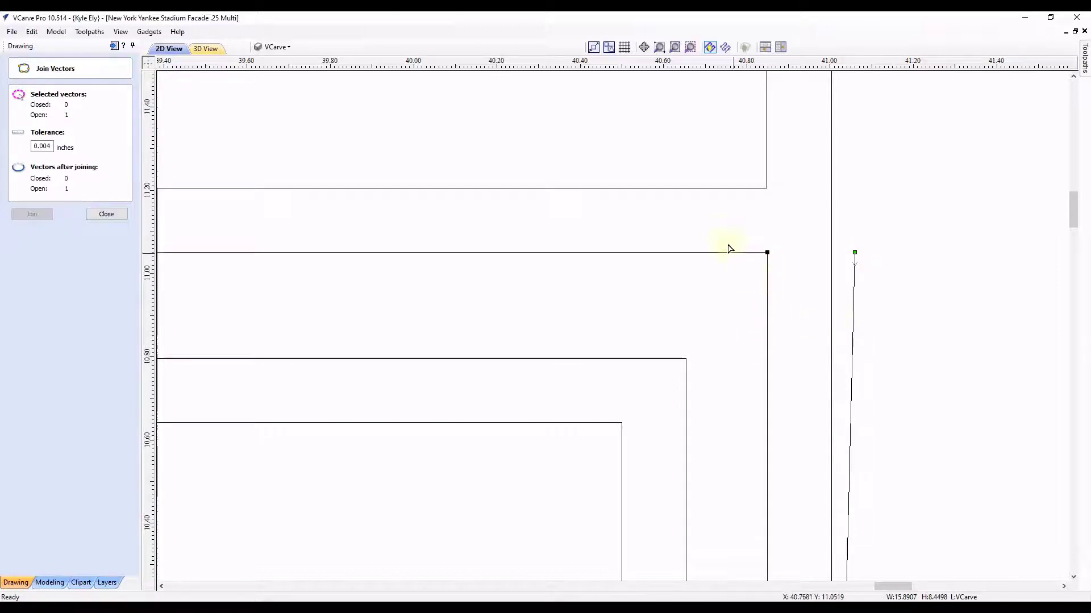
{"action": "scroll", "coordinate": [672, 190], "scroll_direction": "down", "scroll_amount": 8}
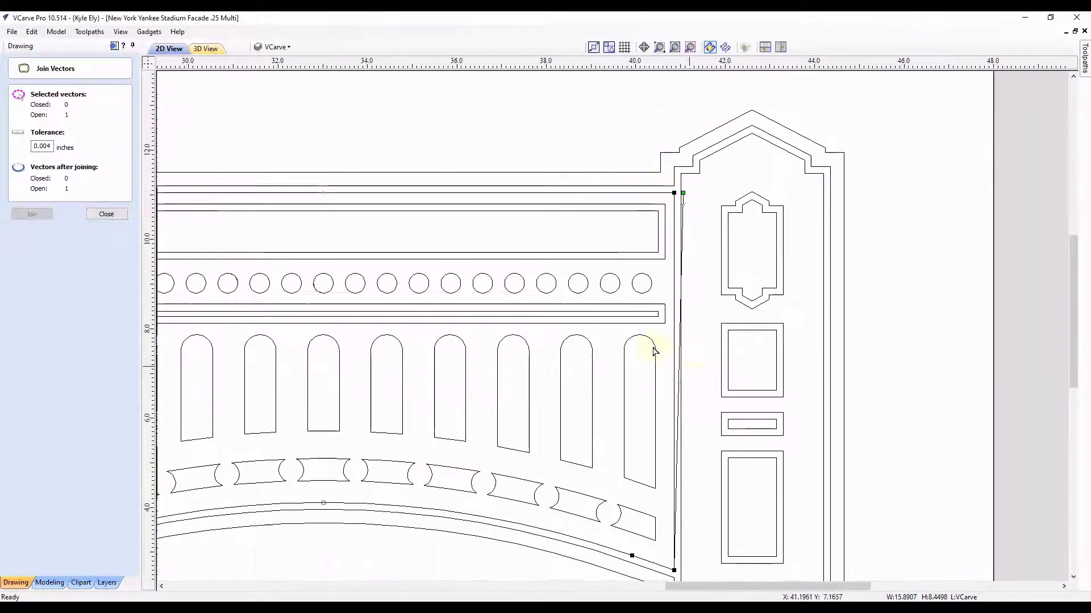
{"action": "scroll", "coordinate": [689, 446], "scroll_direction": "down", "scroll_amount": 2}
{"action": "scroll", "coordinate": [662, 482], "scroll_direction": "up", "scroll_amount": 10}
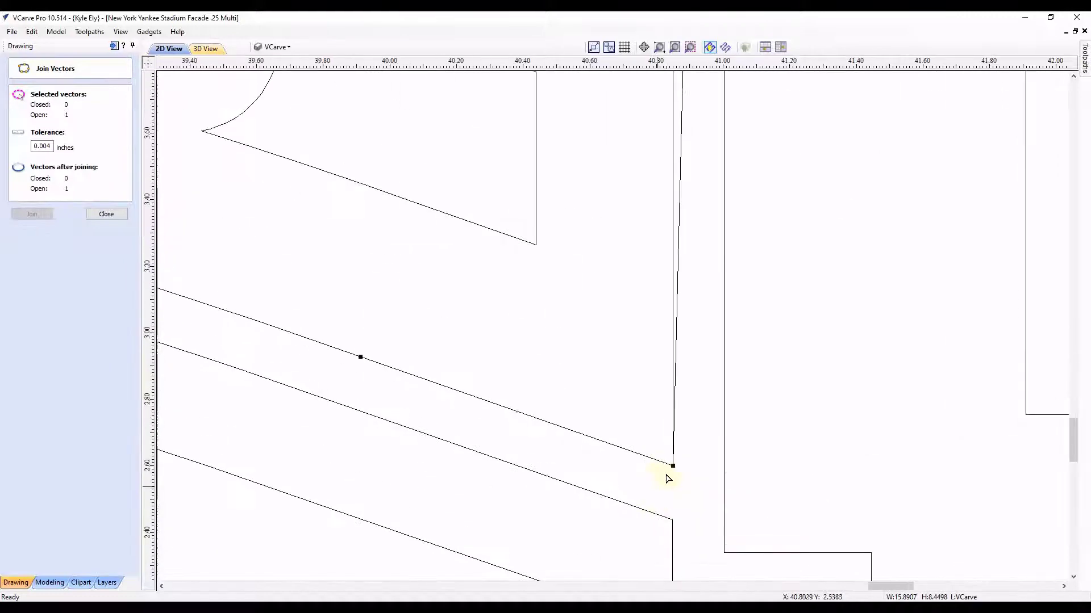
Move the lower corner node down-right and snap the end nodes onto the lower arc line
{"action": "left_click_drag", "start_coordinate": [672, 466], "coordinate": [715, 513]}
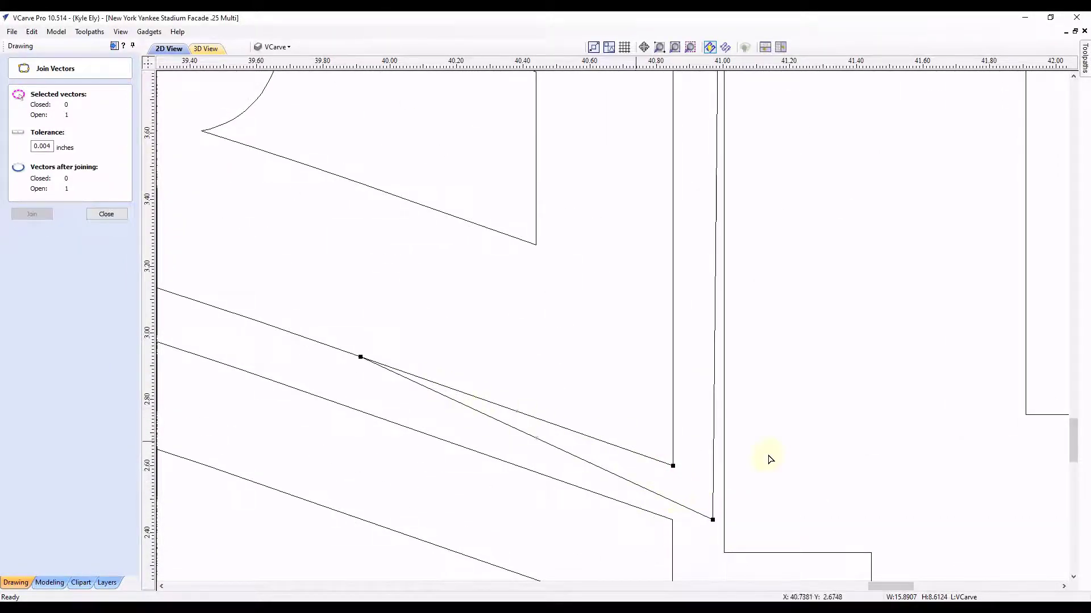
{"action": "scroll", "coordinate": [555, 419], "scroll_direction": "down", "scroll_amount": 2}
{"action": "scroll", "coordinate": [536, 418], "scroll_direction": "up", "scroll_amount": 3}
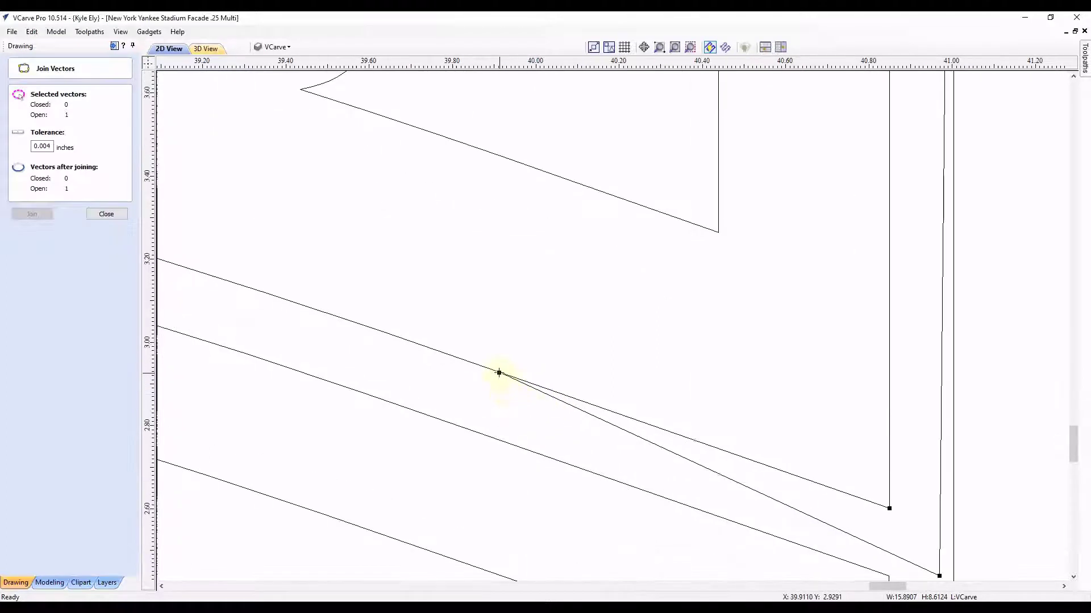
{"action": "left_click_drag", "start_coordinate": [499, 372], "coordinate": [483, 407]}
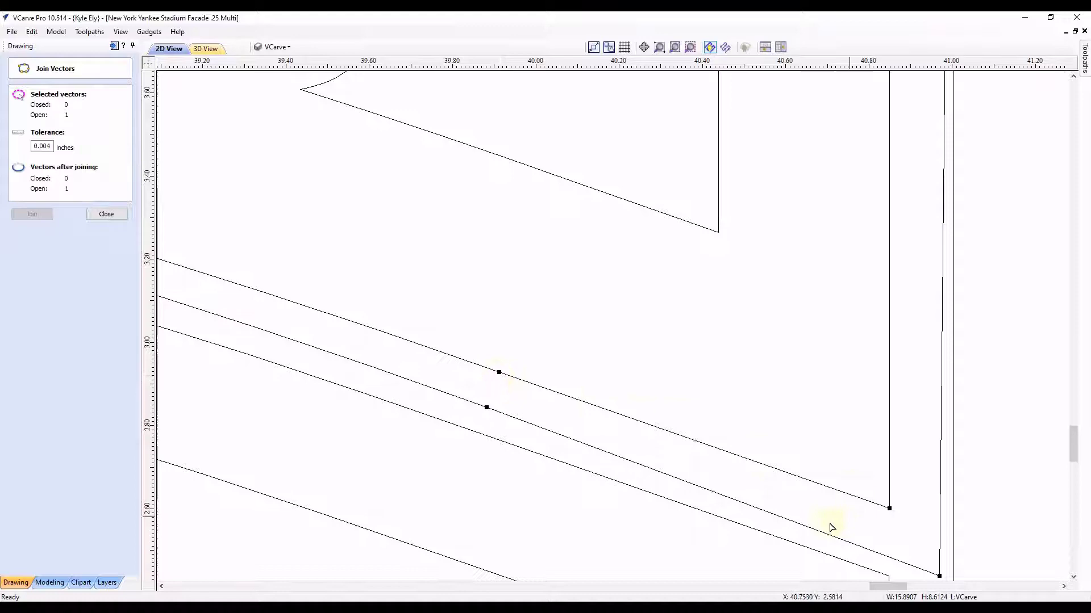
{"action": "scroll", "coordinate": [815, 473], "scroll_direction": "down", "scroll_amount": 10}
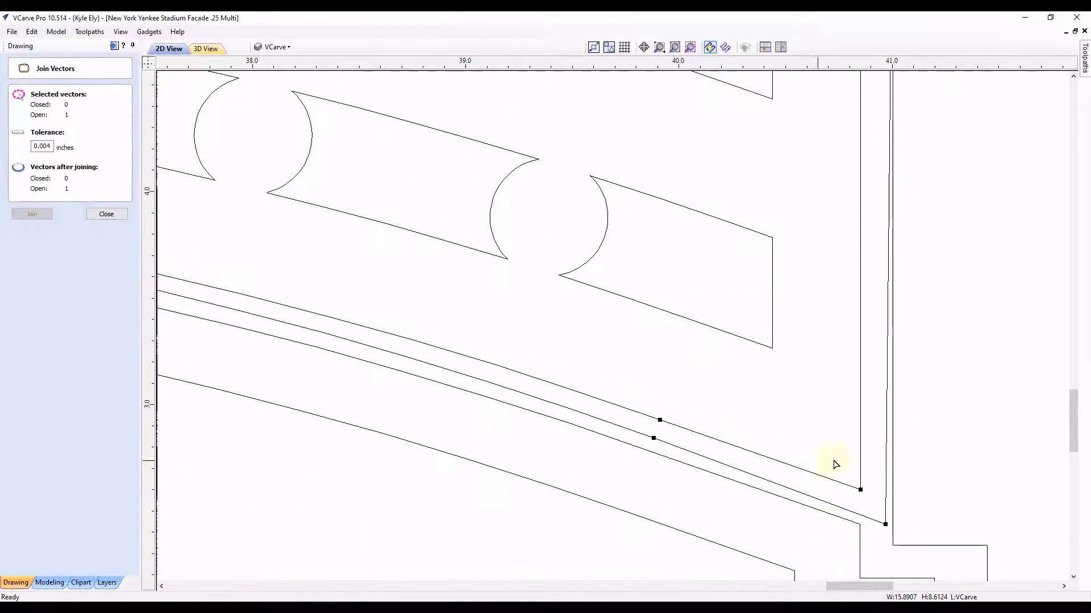
{"action": "scroll", "coordinate": [455, 463], "scroll_direction": "up", "scroll_amount": 10}
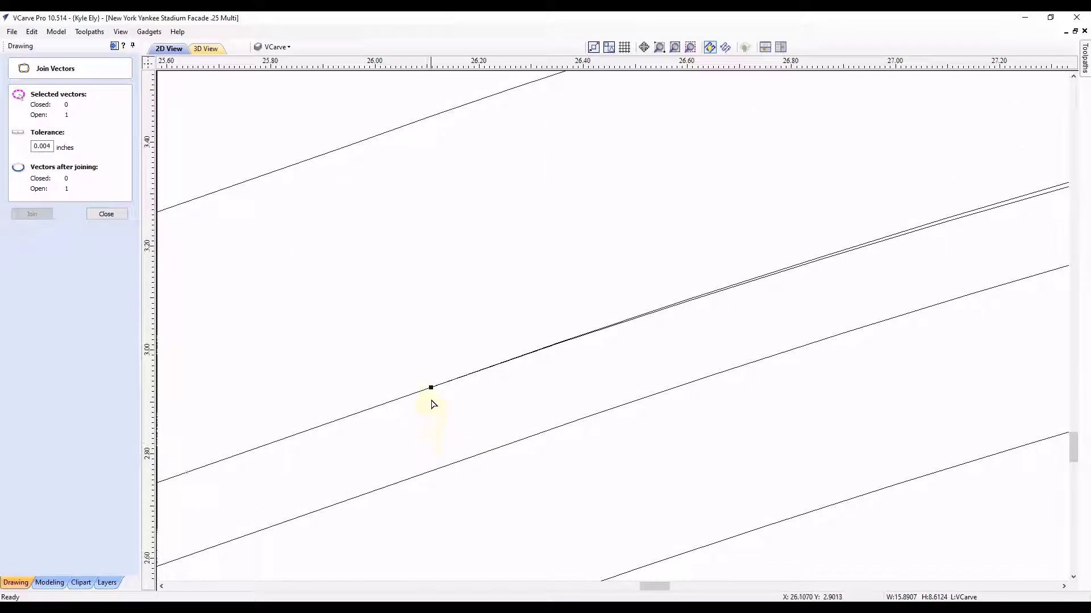
{"action": "left_click_drag", "start_coordinate": [431, 387], "coordinate": [438, 425]}
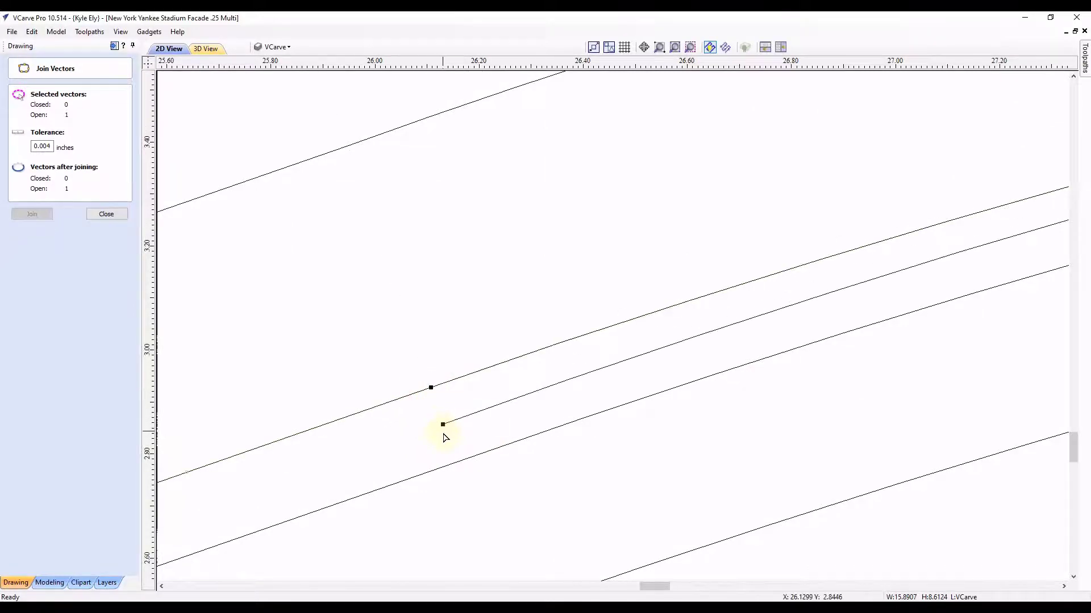
{"action": "scroll", "coordinate": [434, 432], "scroll_direction": "down", "scroll_amount": 2}
{"action": "scroll", "coordinate": [414, 440], "scroll_direction": "down", "scroll_amount": 5}
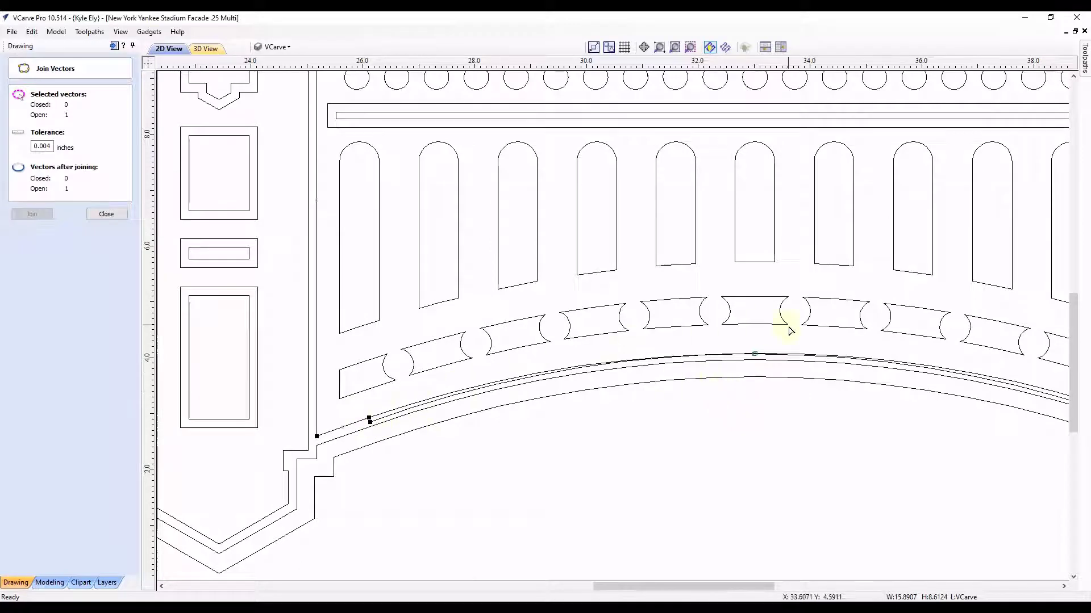
{"action": "scroll", "coordinate": [364, 428], "scroll_direction": "up", "scroll_amount": 5}
Try lowering the arc line's end node, then undo until the doubled lower line shares one node
{"action": "key", "text": "ctrl+z"}
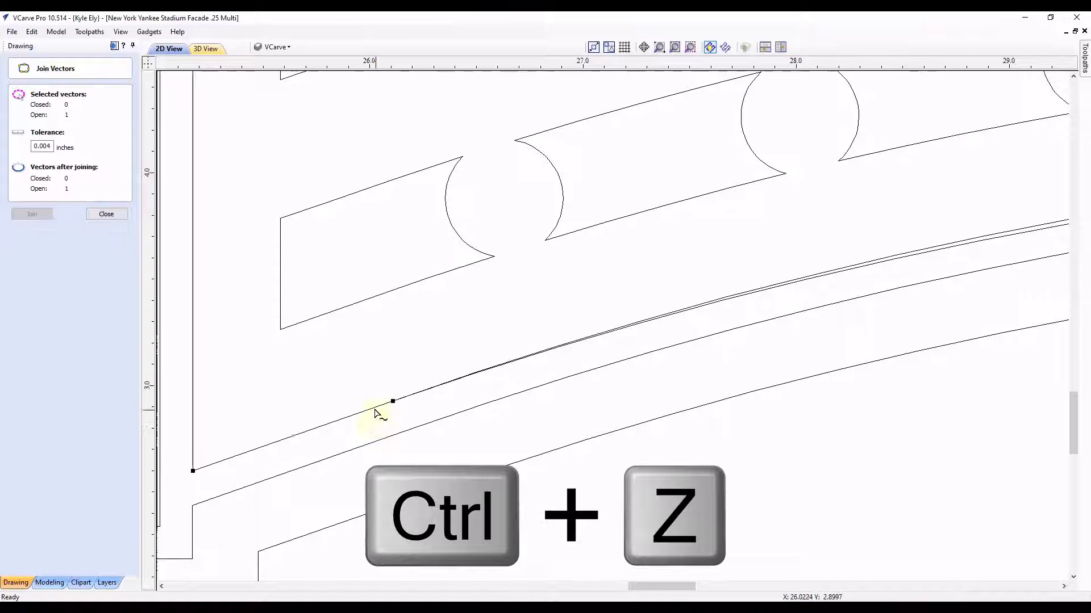
{"action": "left_click", "coordinate": [373, 408]}
{"action": "left_click_drag", "start_coordinate": [391, 401], "coordinate": [391, 421]}
{"action": "scroll", "coordinate": [295, 431], "scroll_direction": "down", "scroll_amount": 3}
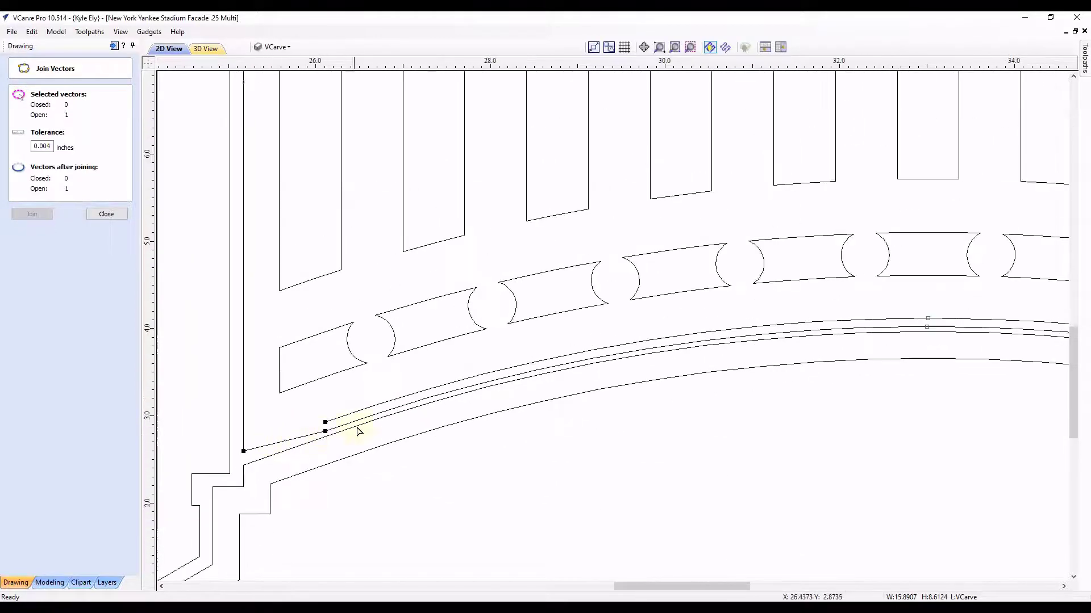
{"action": "scroll", "coordinate": [358, 431], "scroll_direction": "down", "scroll_amount": 2}
{"action": "scroll", "coordinate": [850, 365], "scroll_direction": "down", "scroll_amount": 3}
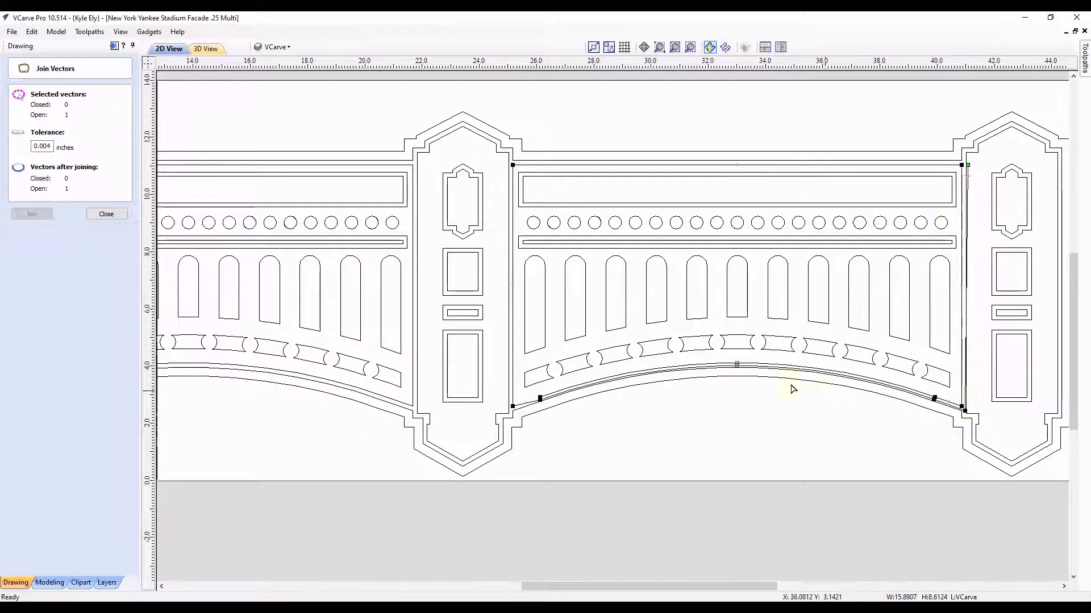
{"action": "scroll", "coordinate": [554, 397], "scroll_direction": "up", "scroll_amount": 5}
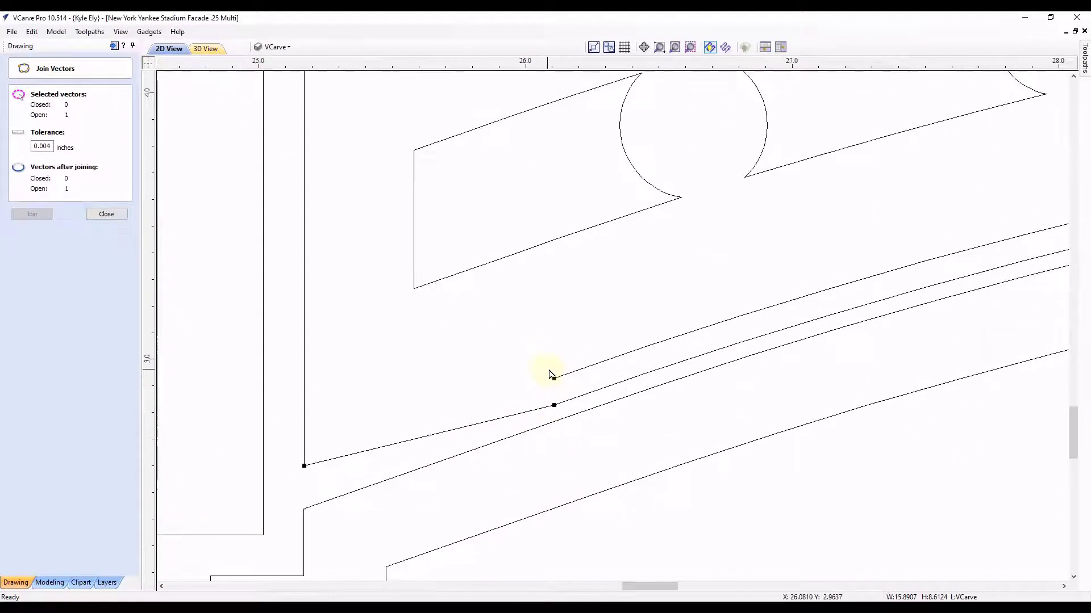
{"action": "key", "text": "ctrl+z"}
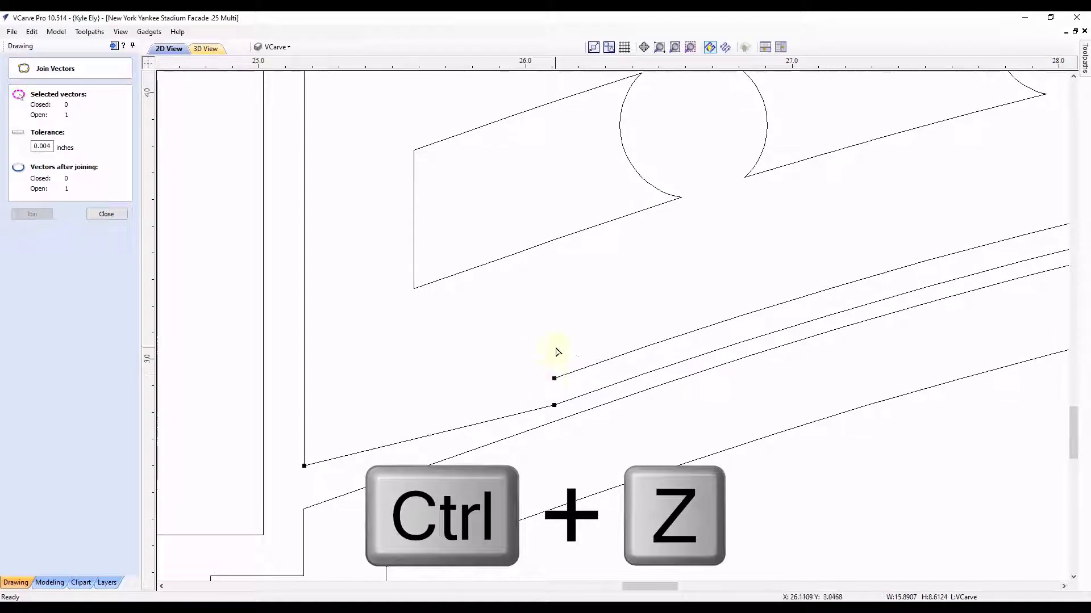
{"action": "key", "text": "ctrl+z"}
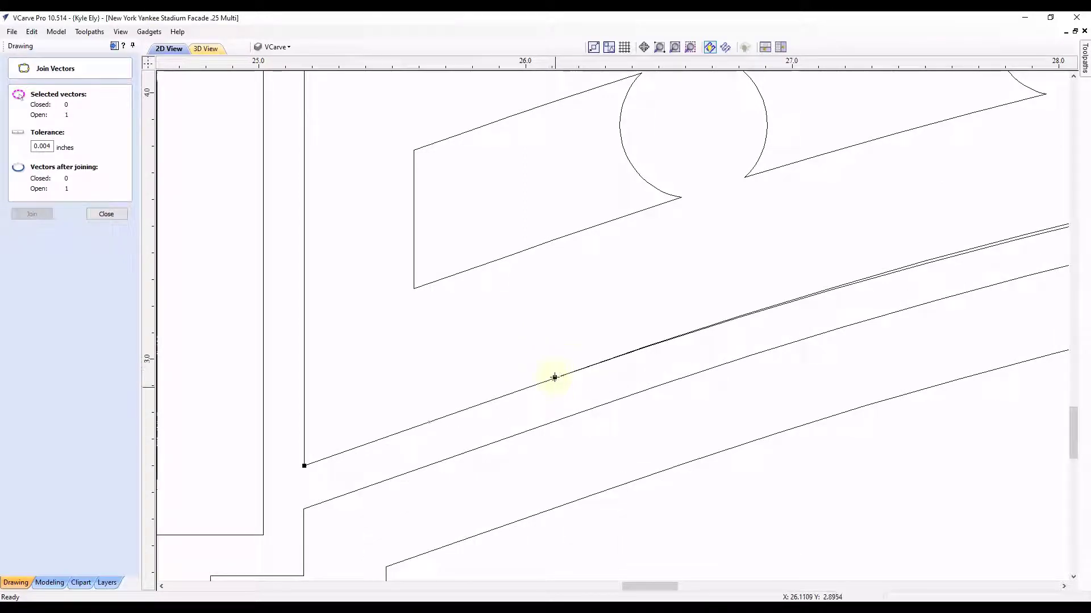
Delete the stray node and the overlapping segments at the arch's lower-right corner
{"action": "scroll", "coordinate": [505, 380], "scroll_direction": "down", "scroll_amount": 10}
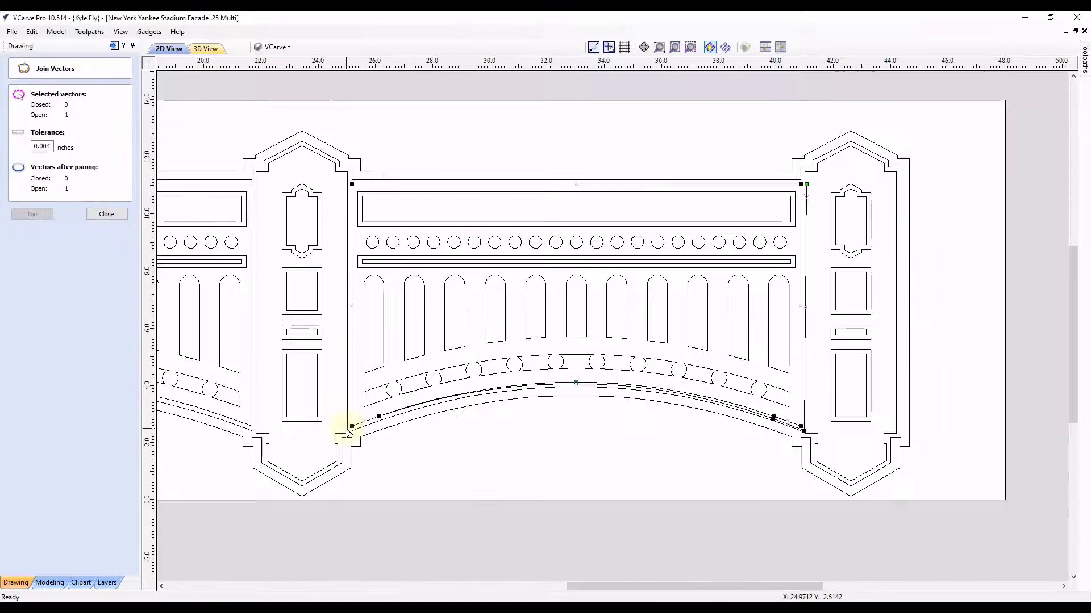
{"action": "scroll", "coordinate": [721, 446], "scroll_direction": "up", "scroll_amount": 6}
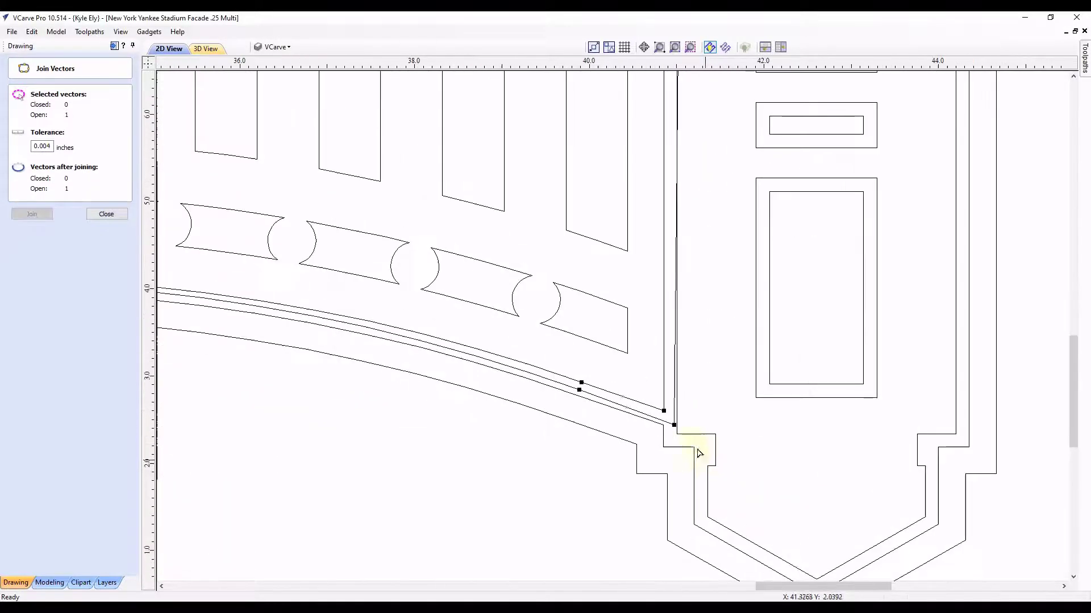
{"action": "scroll", "coordinate": [678, 446], "scroll_direction": "up", "scroll_amount": 2}
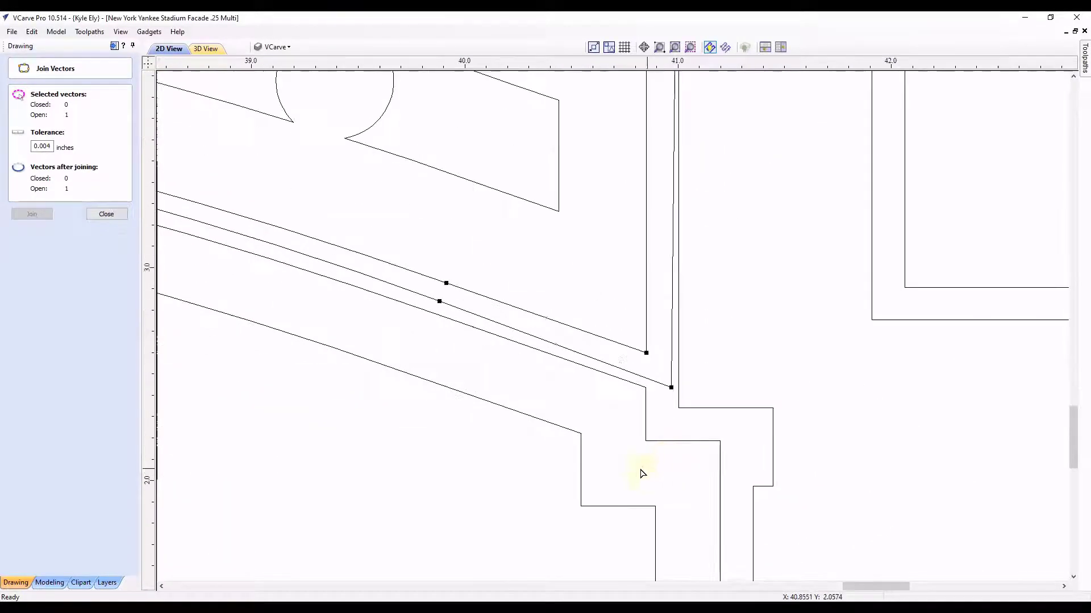
{"action": "right_click", "coordinate": [438, 302]}
{"action": "left_click", "coordinate": [467, 310]}
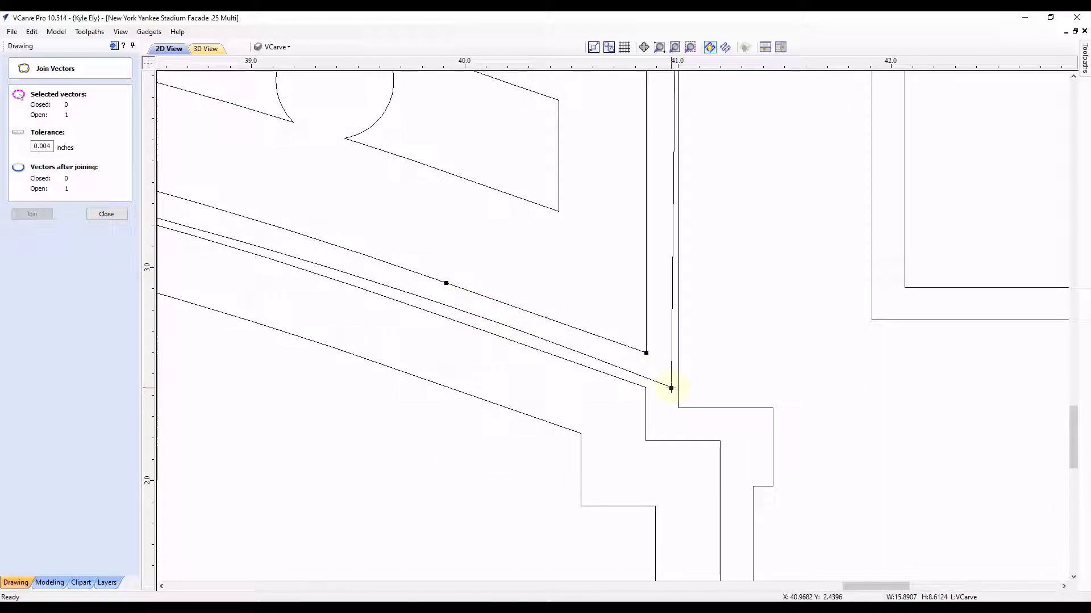
{"action": "key", "text": "d"}
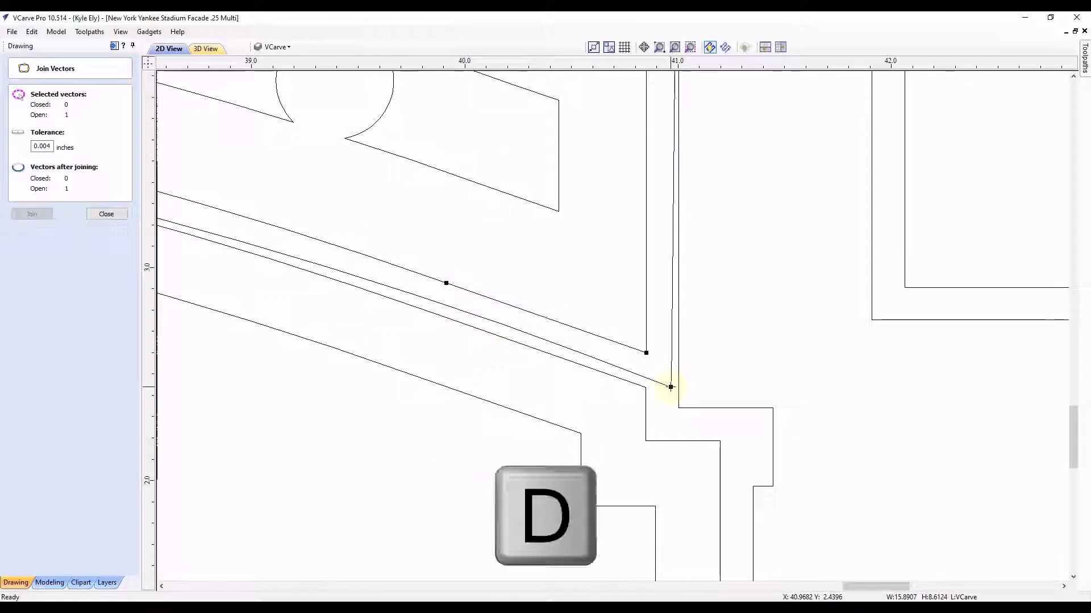
{"action": "key", "text": "d"}
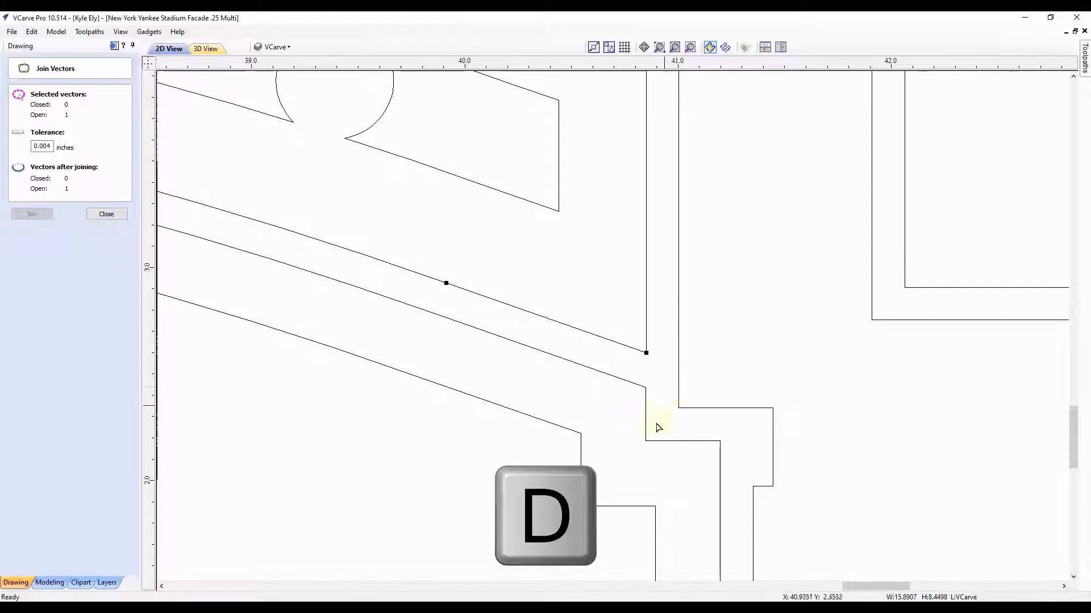
Adjust the top-right end node and pull the arch's left end node up onto the upper line
{"action": "scroll", "coordinate": [657, 427], "scroll_direction": "down", "scroll_amount": 4}
{"action": "scroll", "coordinate": [660, 272], "scroll_direction": "down", "scroll_amount": 1}
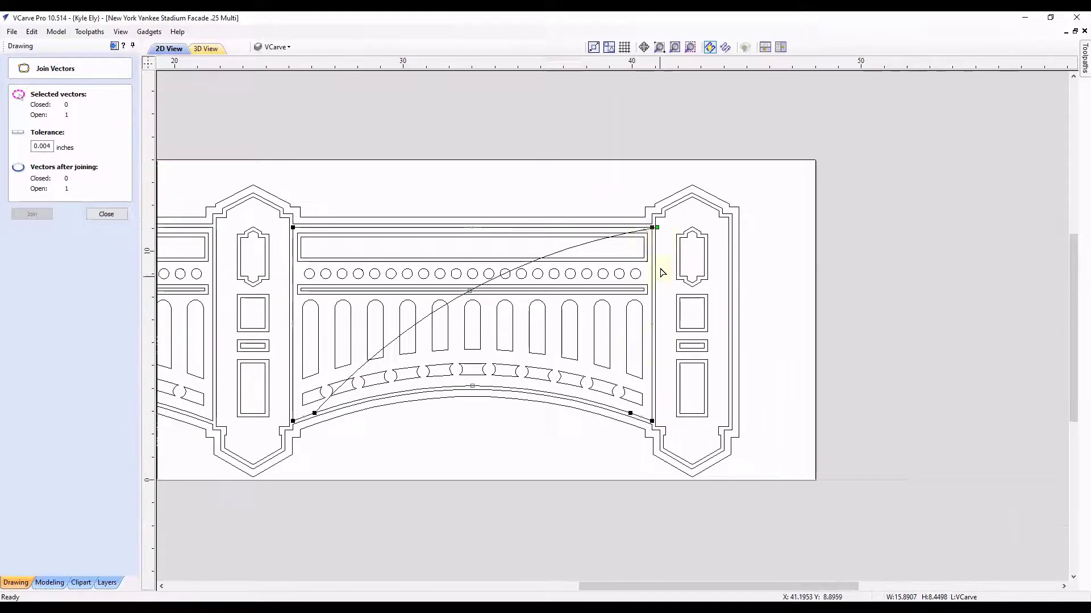
{"action": "scroll", "coordinate": [653, 226], "scroll_direction": "up", "scroll_amount": 3}
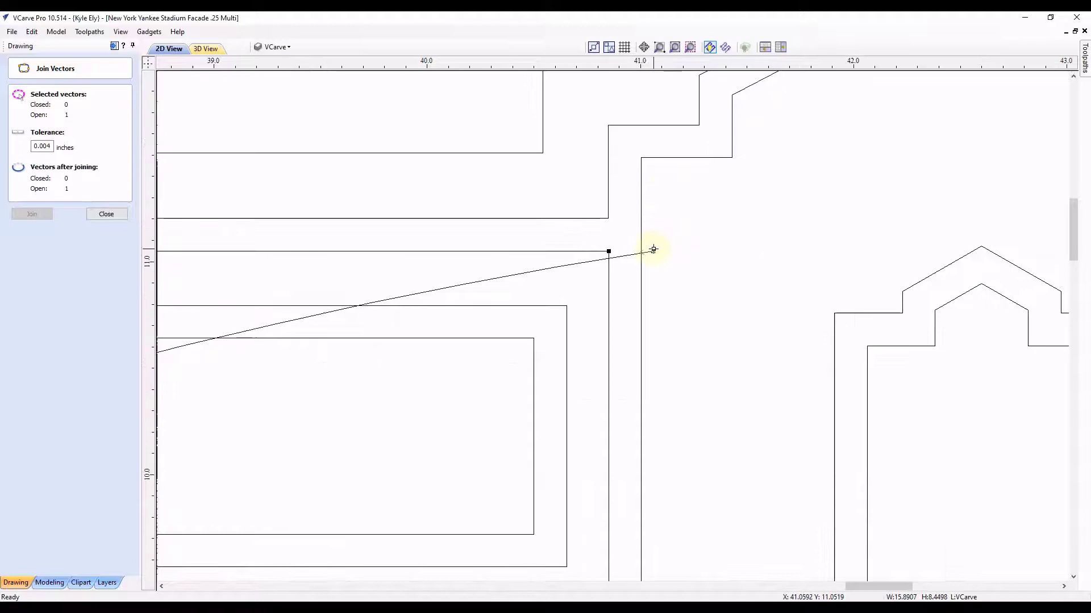
{"action": "left_click_drag", "start_coordinate": [654, 249], "coordinate": [653, 248]}
{"action": "scroll", "coordinate": [709, 234], "scroll_direction": "down", "scroll_amount": 3}
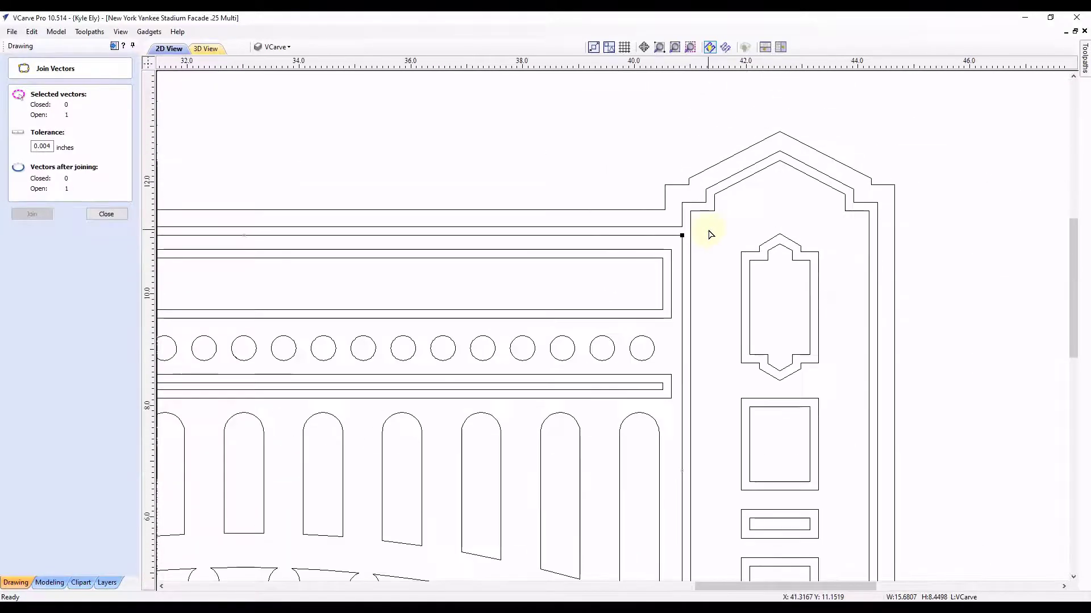
{"action": "scroll", "coordinate": [708, 234], "scroll_direction": "down", "scroll_amount": 2}
{"action": "scroll", "coordinate": [361, 433], "scroll_direction": "up", "scroll_amount": 5}
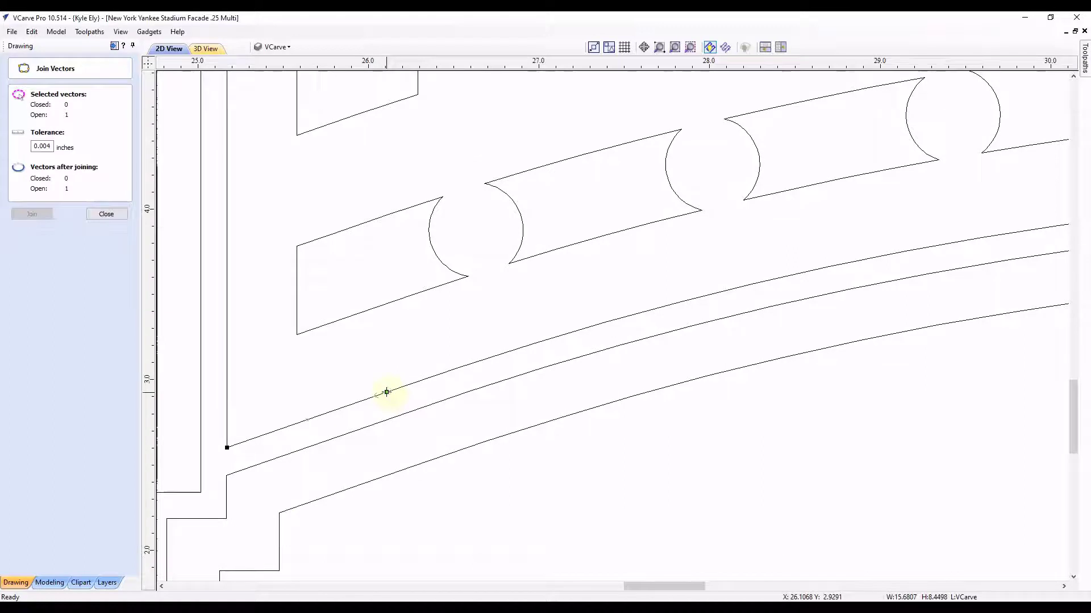
{"action": "left_click_drag", "start_coordinate": [387, 392], "coordinate": [387, 363]}
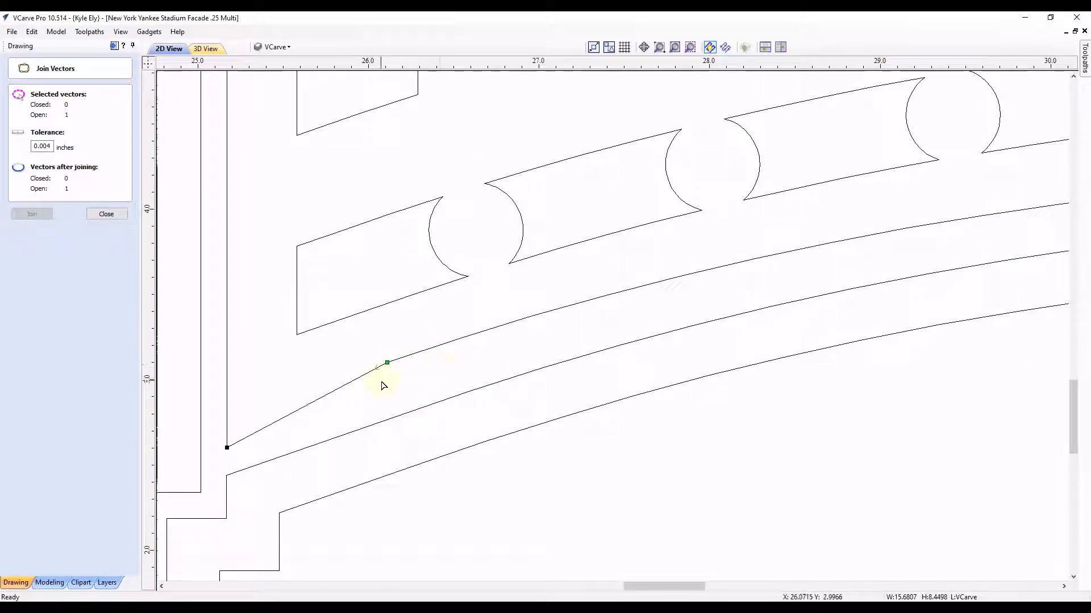
Revert the left end node move, exit node editing, and confirm the arch reads Closed 1, Open 0
{"action": "key", "text": "ctrl+z"}
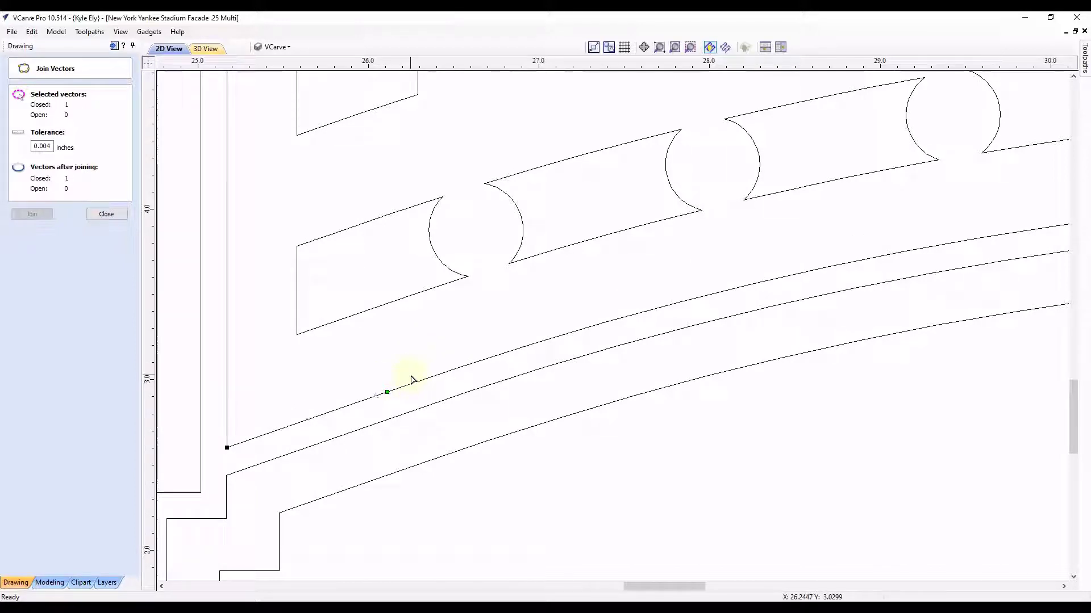
{"action": "key", "text": "n"}
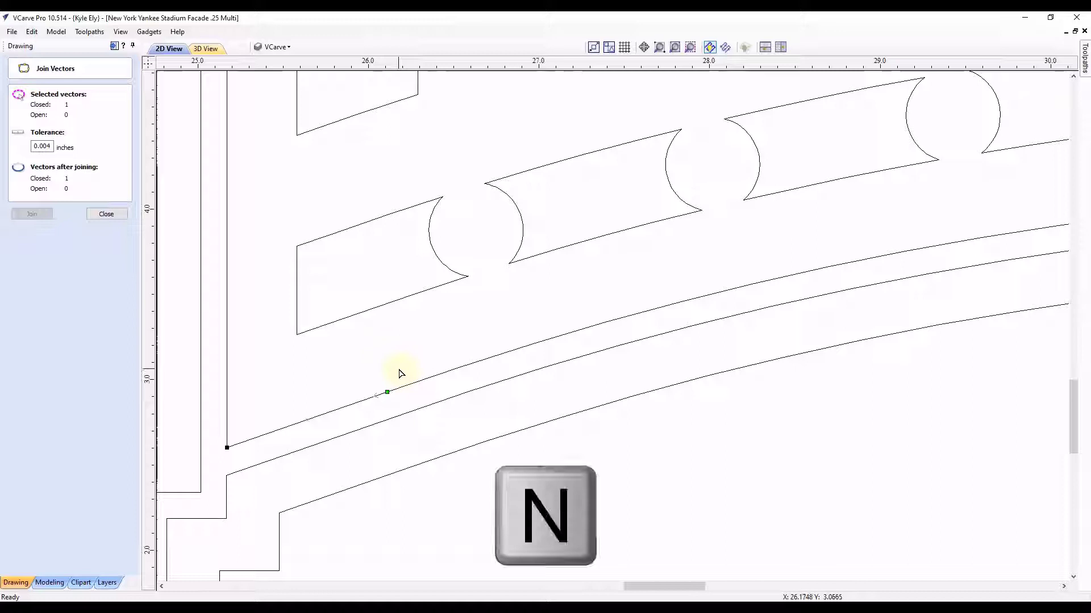
{"action": "left_click", "coordinate": [409, 355]}
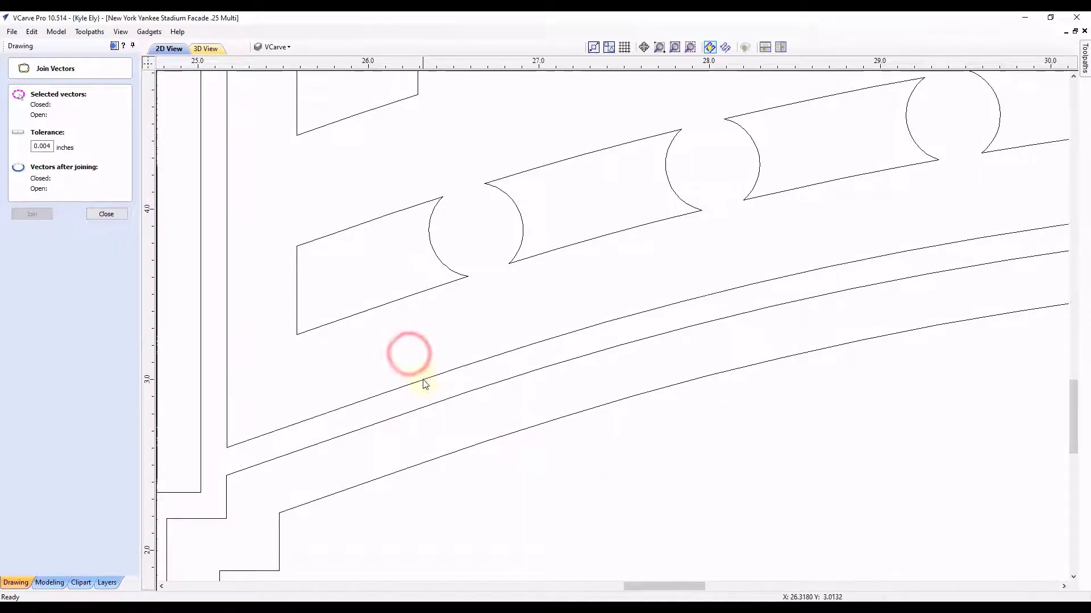
{"action": "left_click", "coordinate": [423, 379]}
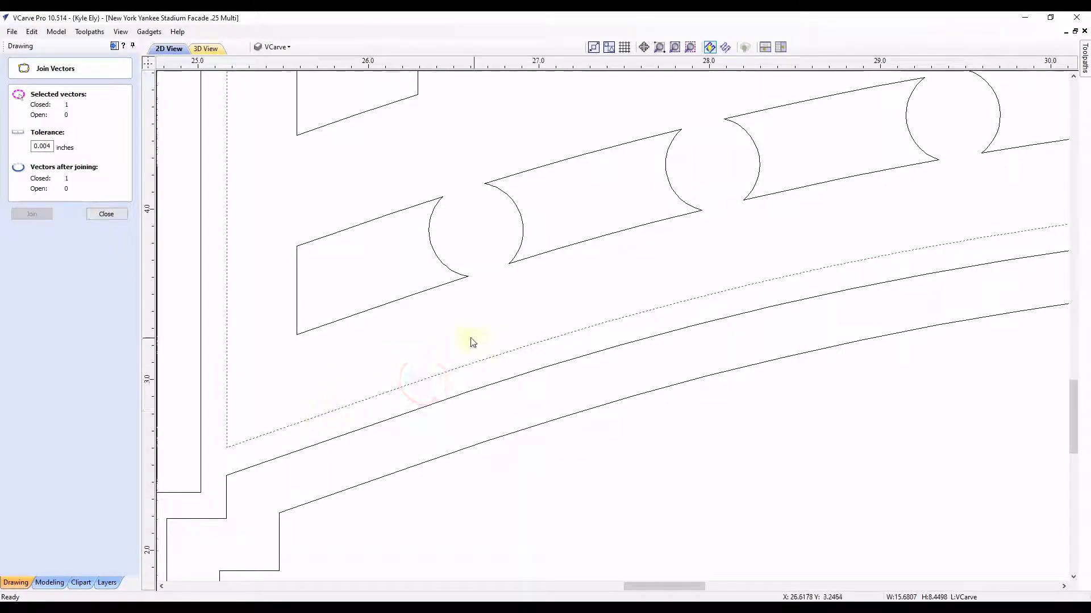
{"action": "left_click", "coordinate": [19, 207]}
Close Join Vectors and run Select All Open Vectors, confirming the facade has none left
{"action": "left_click", "coordinate": [107, 214]}
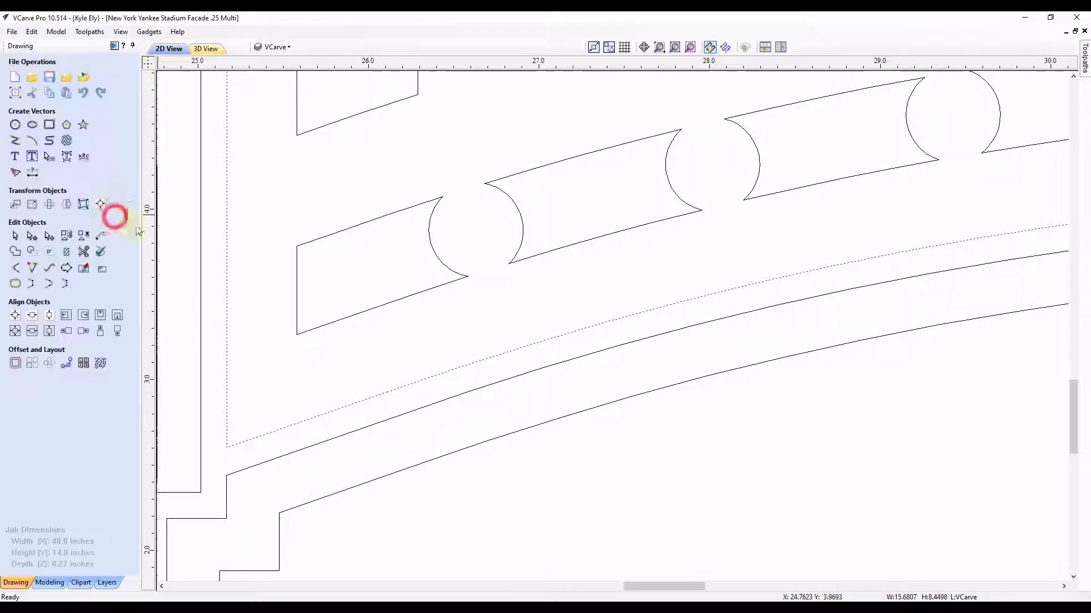
{"action": "scroll", "coordinate": [454, 426], "scroll_direction": "down", "scroll_amount": 5}
{"action": "scroll", "coordinate": [454, 426], "scroll_direction": "down", "scroll_amount": 3}
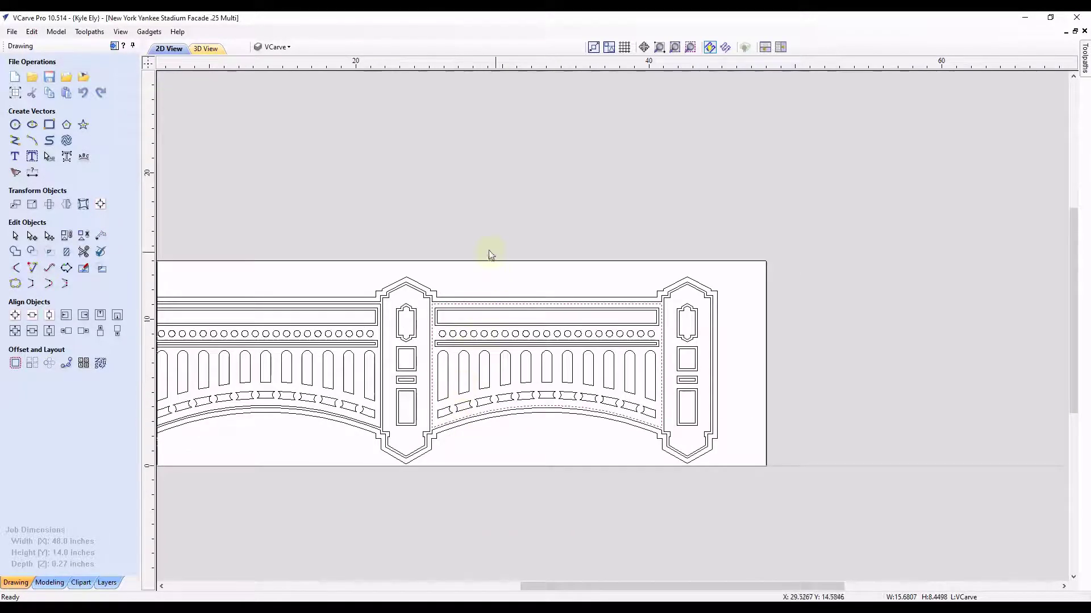
{"action": "right_click", "coordinate": [467, 278]}
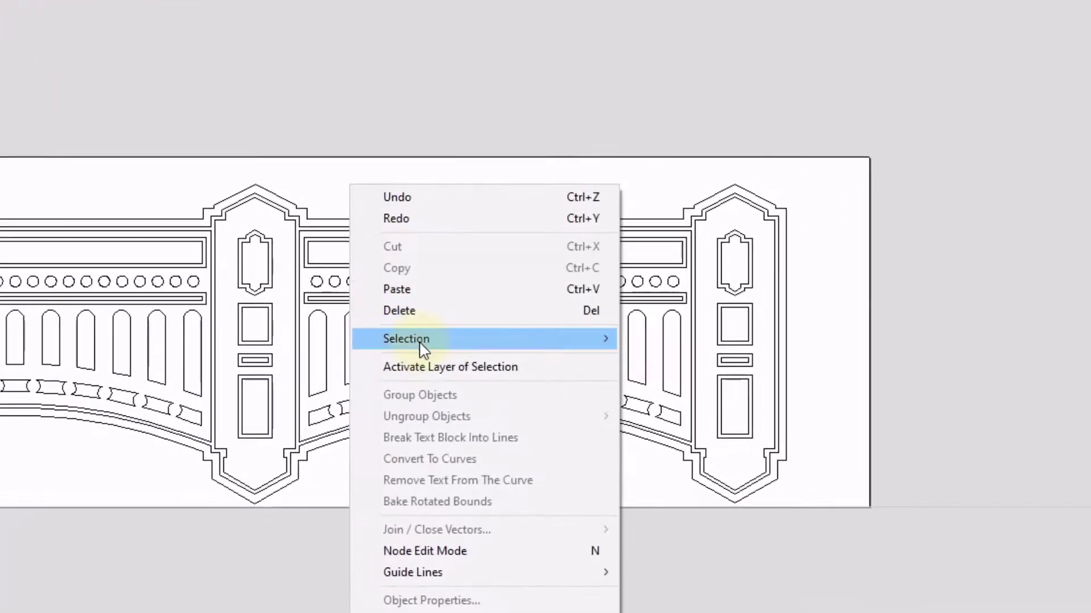
{"action": "mouse_move", "coordinate": [428, 343]}
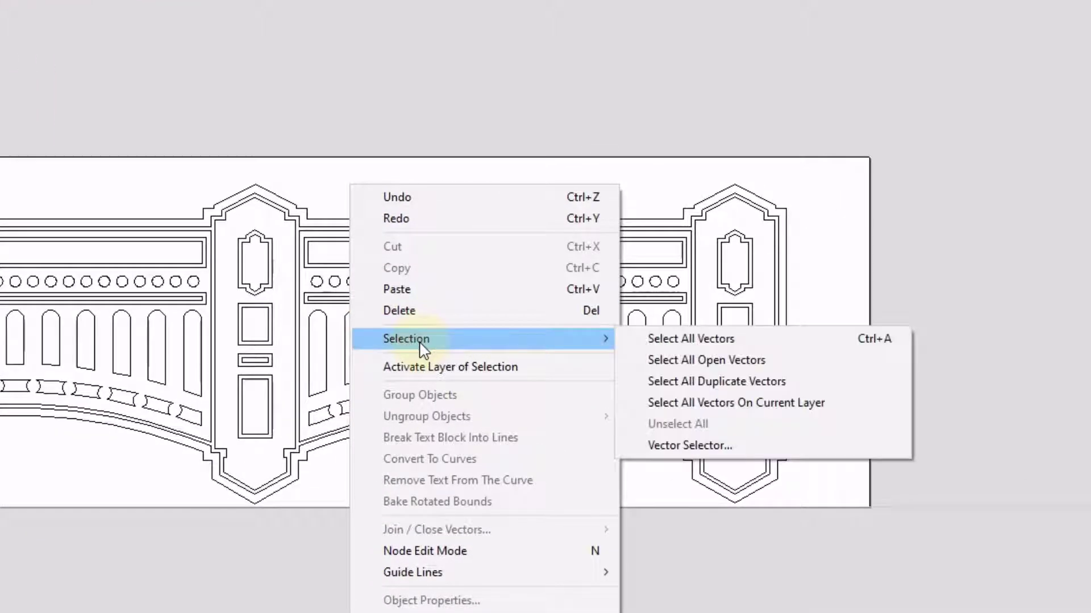
{"action": "left_click", "coordinate": [704, 366]}
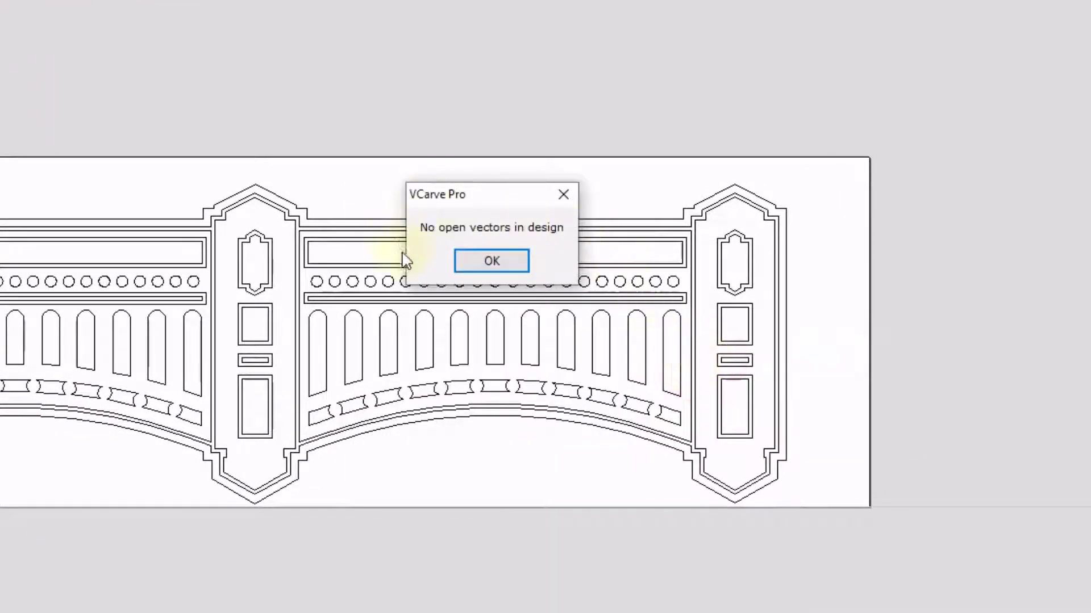